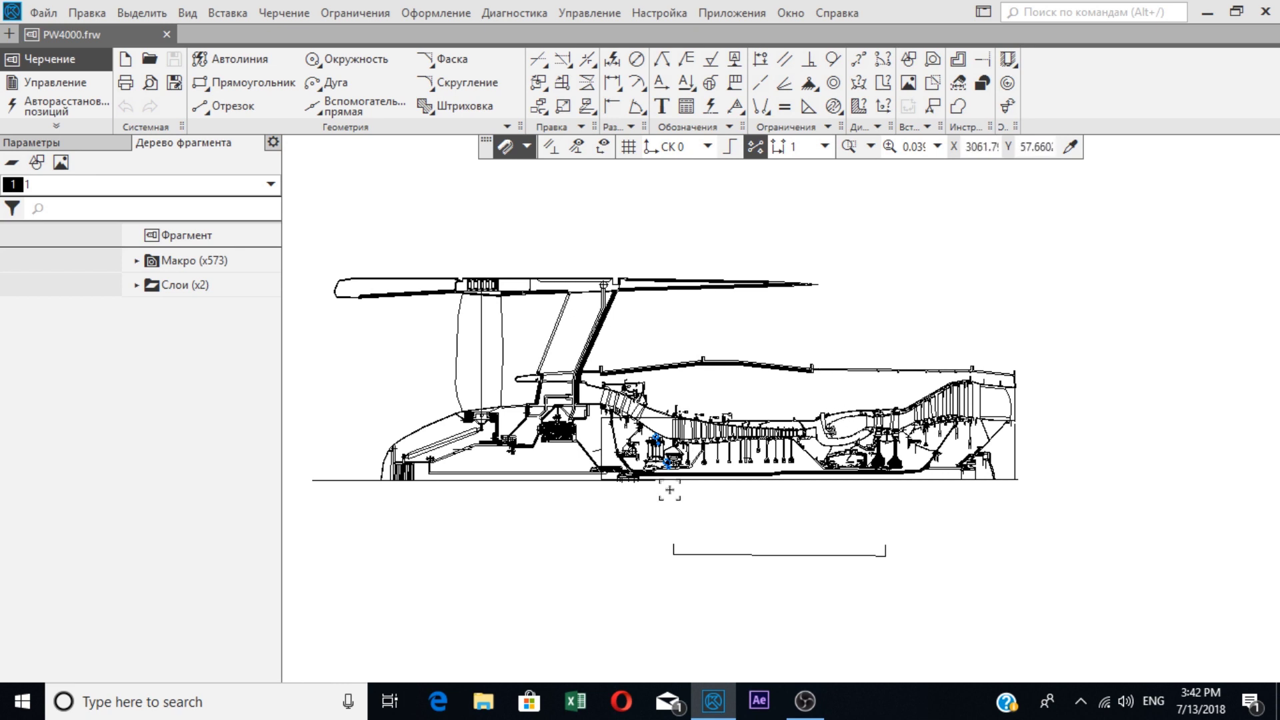
Step: Zoom from the full PW4000 section into the circled gearbox area beside the angled hatched support wall
{"action": "scroll", "coordinate": [663, 490], "scroll_direction": "up", "scroll_amount": 3}
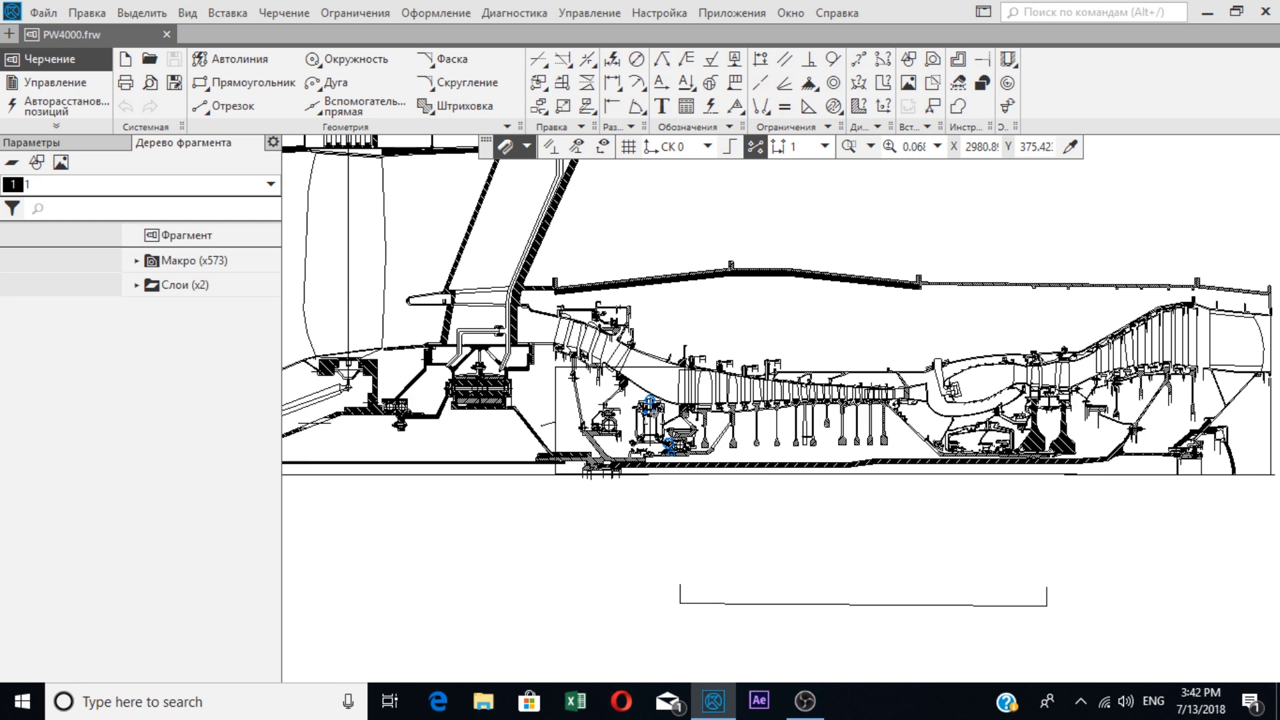
{"action": "scroll", "coordinate": [683, 468], "scroll_direction": "up", "scroll_amount": 2}
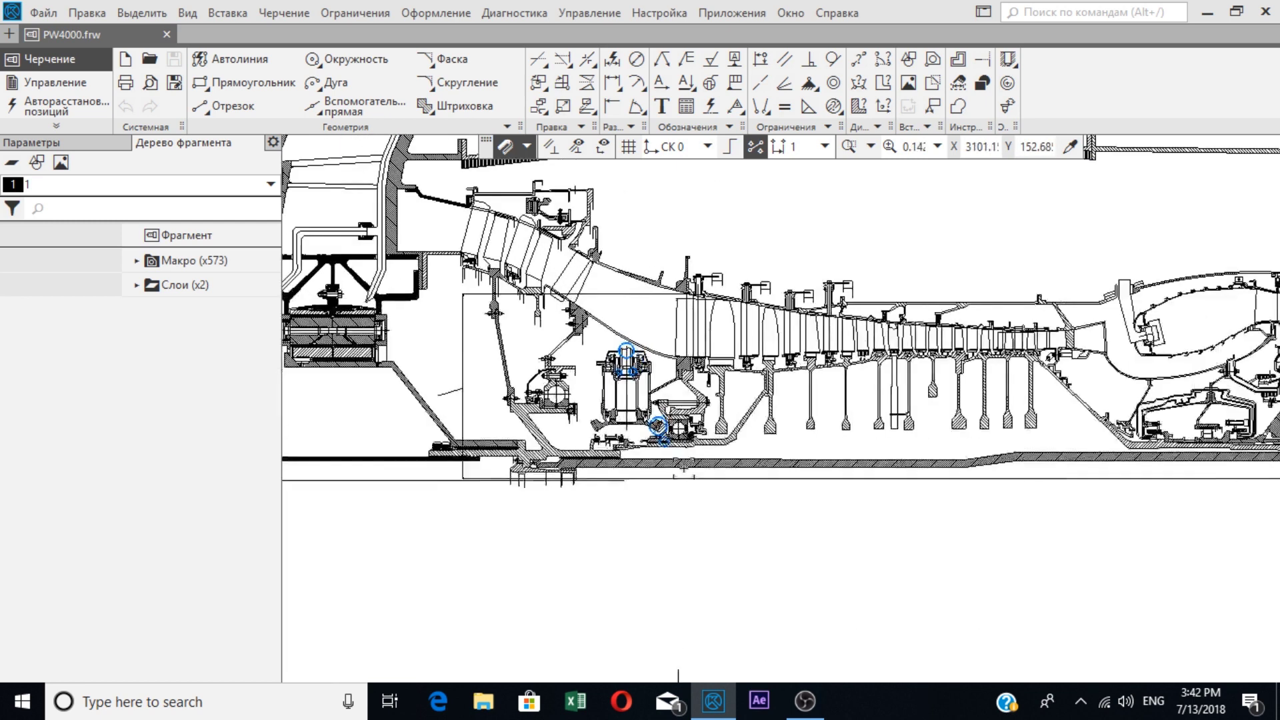
{"action": "scroll", "coordinate": [682, 467], "scroll_direction": "up", "scroll_amount": 1}
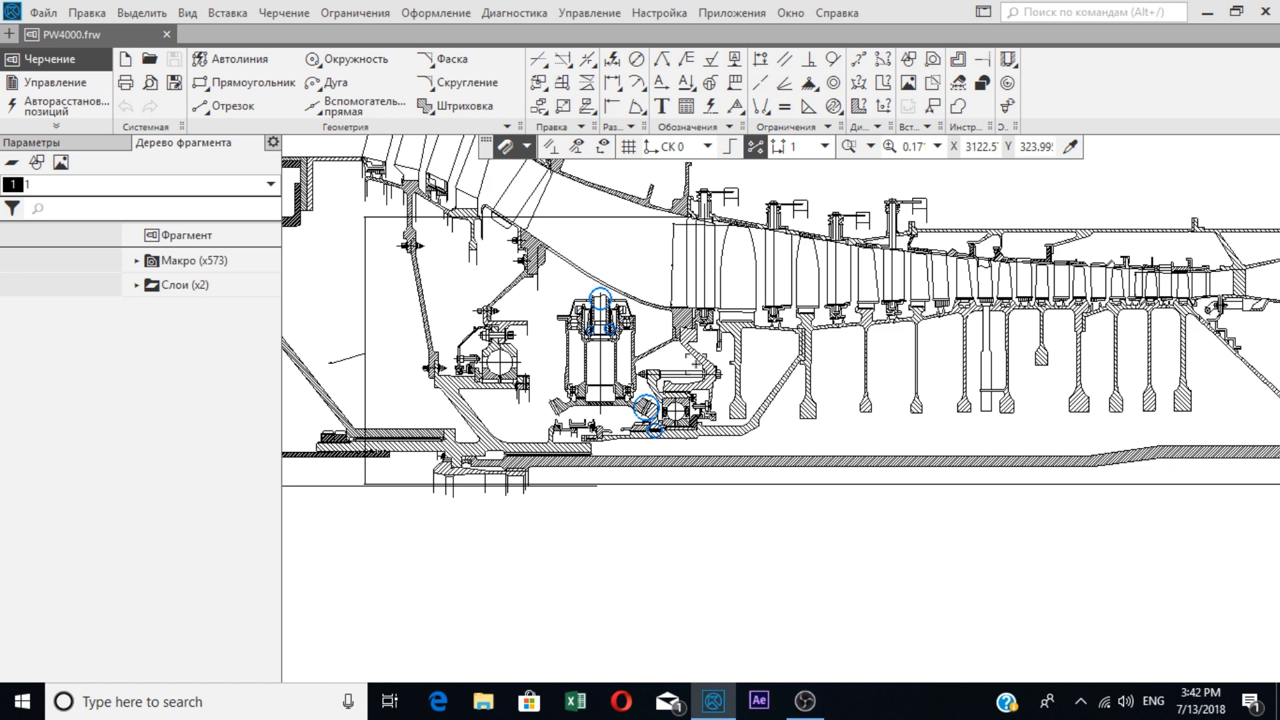
{"action": "scroll", "coordinate": [695, 364], "scroll_direction": "down", "scroll_amount": 4}
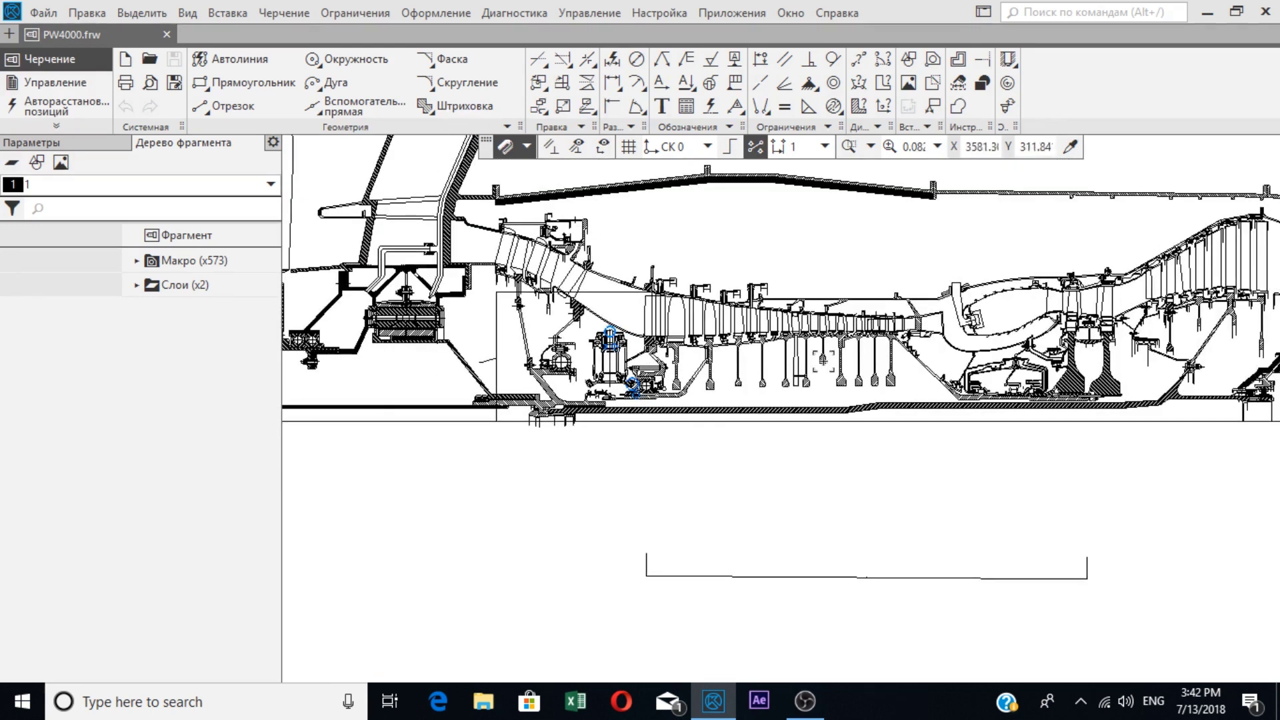
{"action": "scroll", "coordinate": [853, 373], "scroll_direction": "up", "scroll_amount": 4}
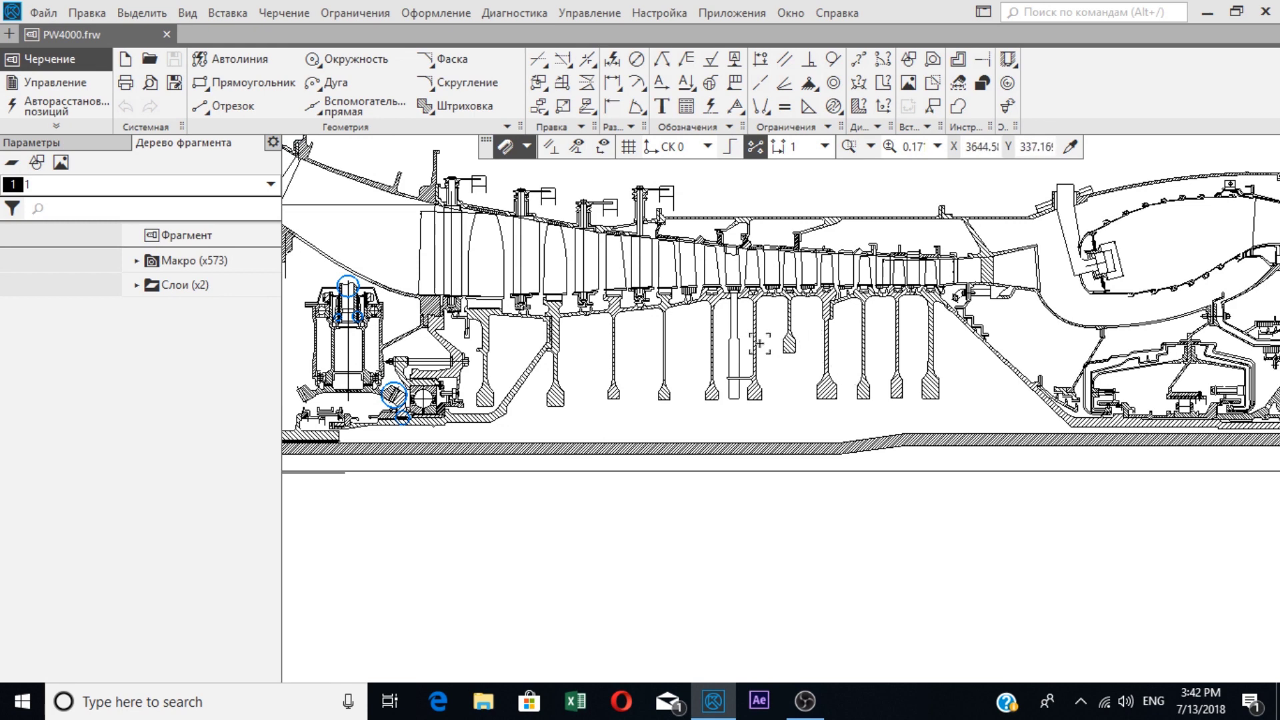
{"action": "scroll", "coordinate": [814, 301], "scroll_direction": "up", "scroll_amount": 1}
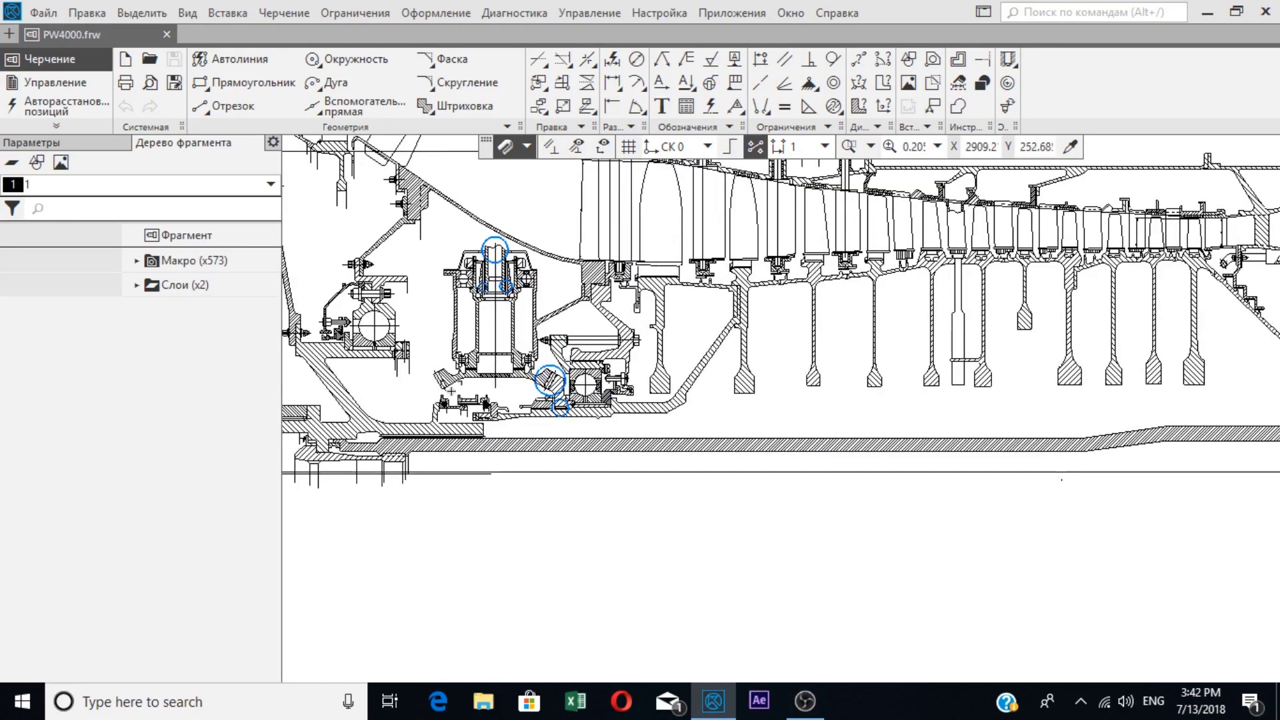
{"action": "scroll", "coordinate": [434, 301], "scroll_direction": "up", "scroll_amount": 4}
{"action": "scroll", "coordinate": [435, 302], "scroll_direction": "down", "scroll_amount": 3}
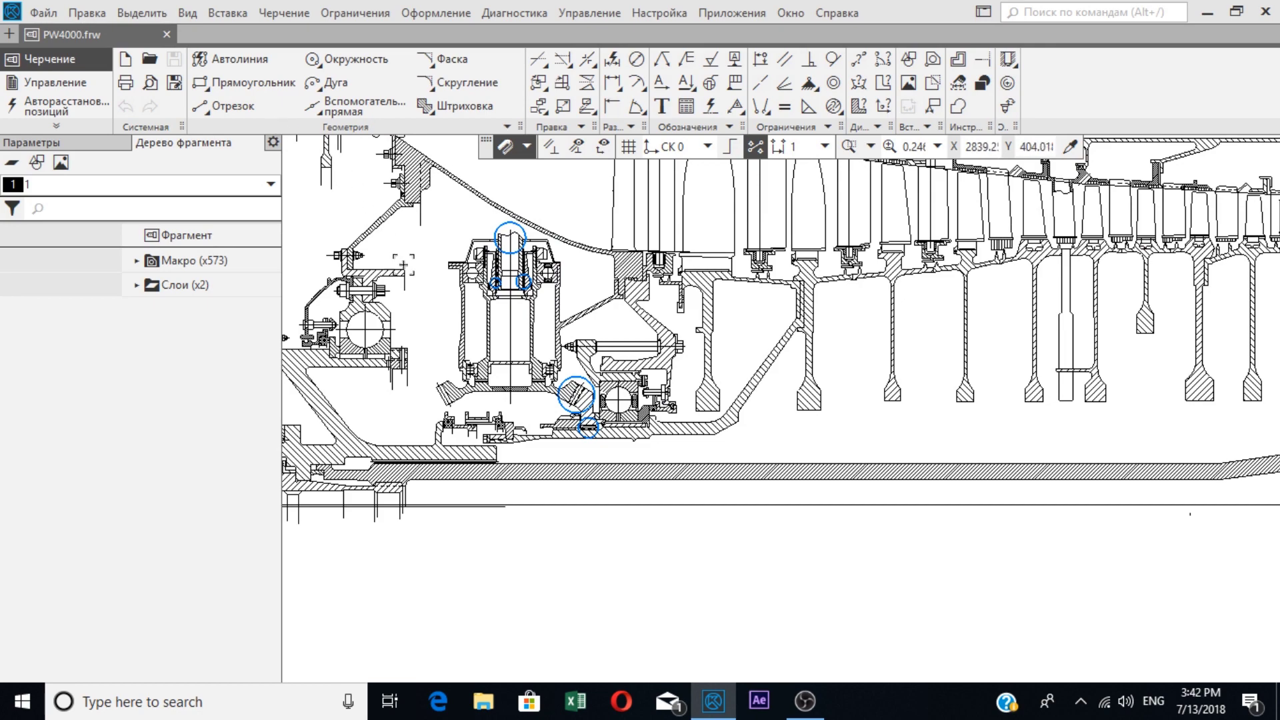
{"action": "scroll", "coordinate": [482, 297], "scroll_direction": "up", "scroll_amount": 3}
{"action": "scroll", "coordinate": [666, 428], "scroll_direction": "down", "scroll_amount": 10}
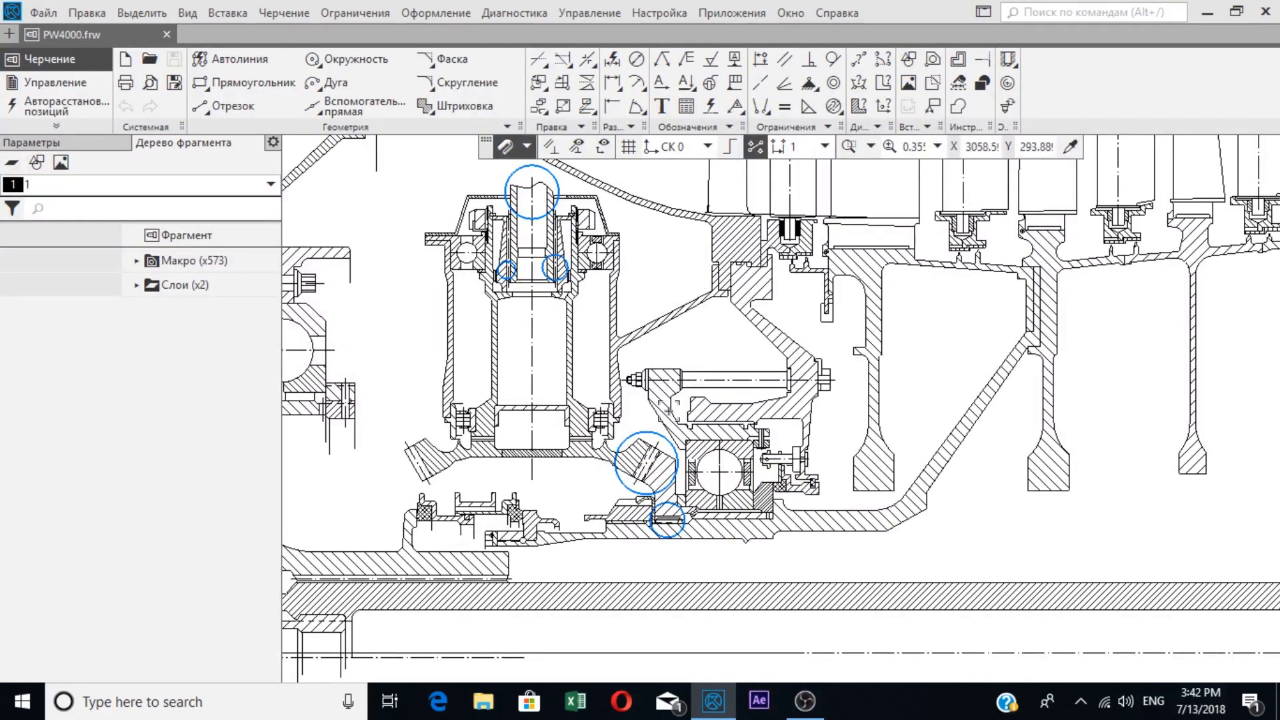
{"action": "scroll", "coordinate": [670, 428], "scroll_direction": "up", "scroll_amount": 9}
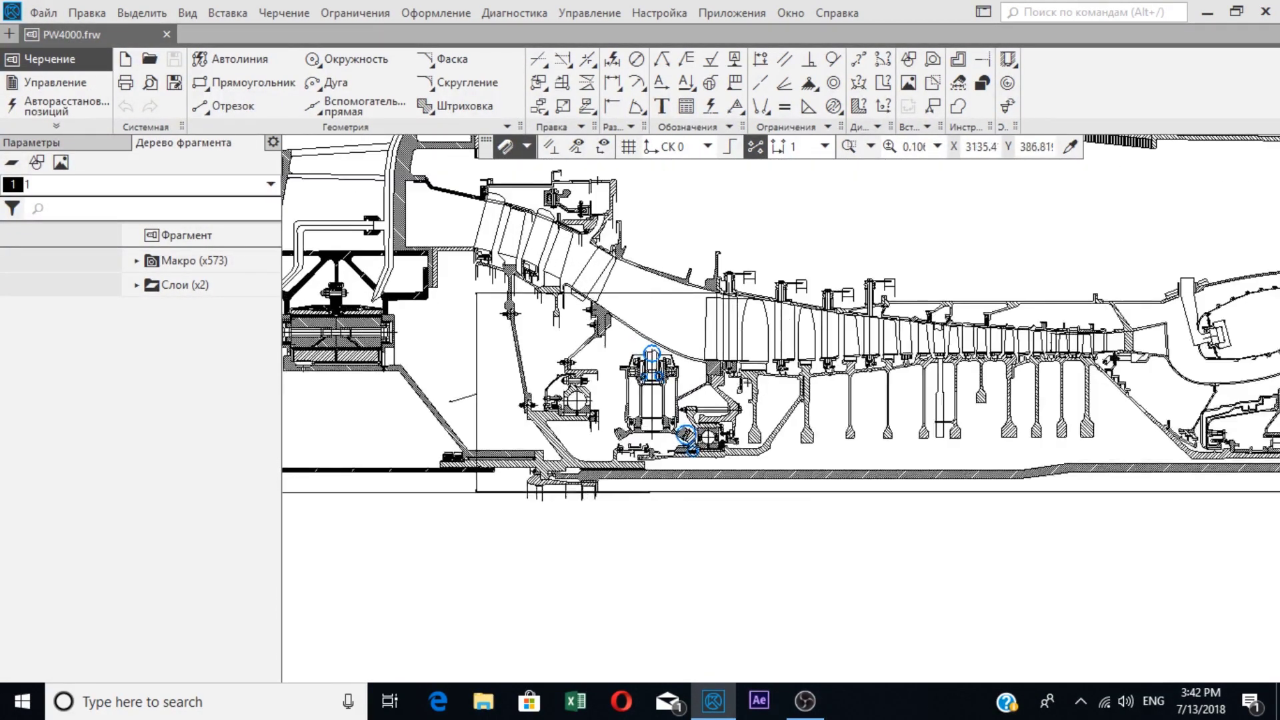
{"action": "scroll", "coordinate": [790, 424], "scroll_direction": "up", "scroll_amount": 4}
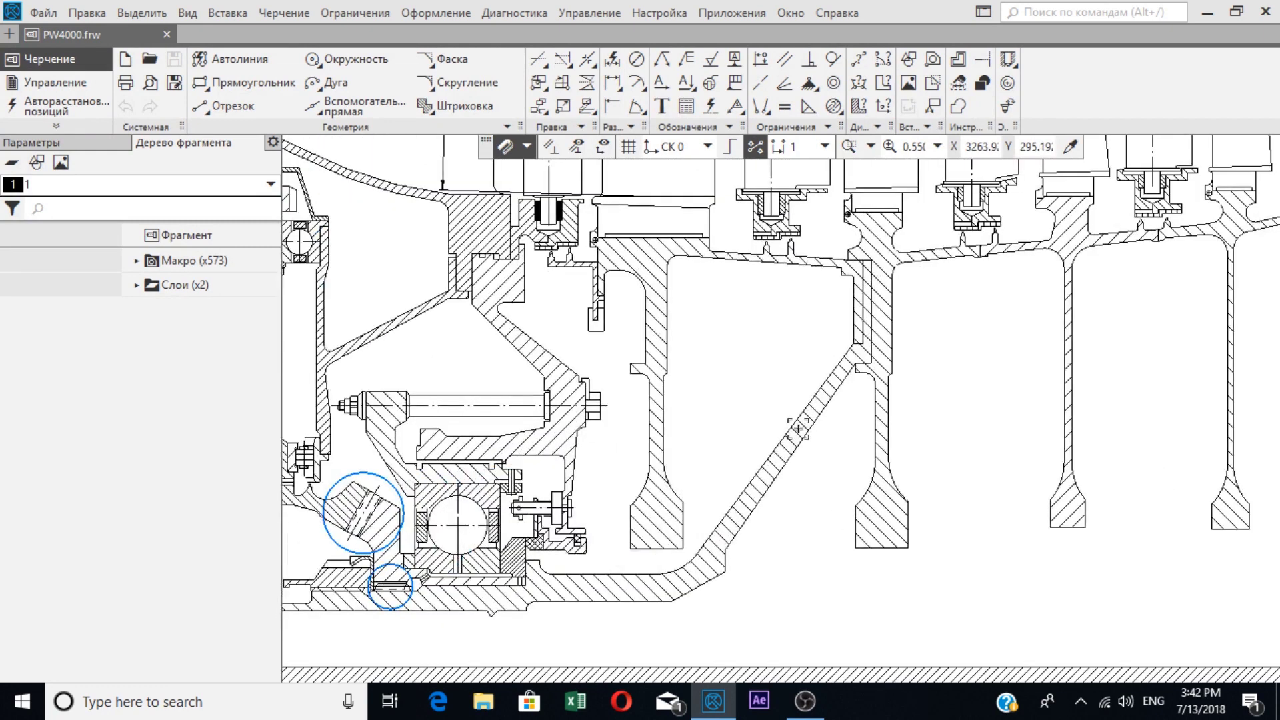
Step: Select the support wall hatching, the large circle, the shaft wall hatching and the wavy break line
{"action": "left_click", "coordinate": [790, 430]}
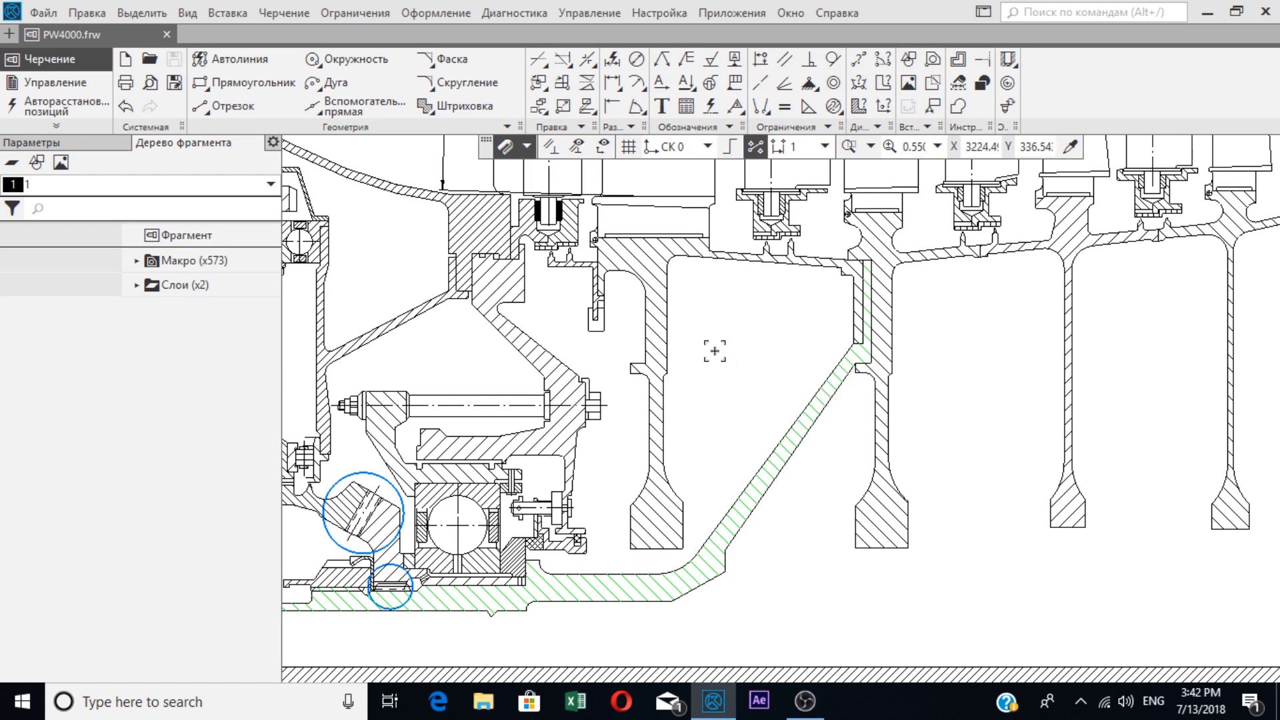
{"action": "scroll", "coordinate": [712, 350], "scroll_direction": "down", "scroll_amount": 3}
{"action": "scroll", "coordinate": [470, 279], "scroll_direction": "up", "scroll_amount": 5}
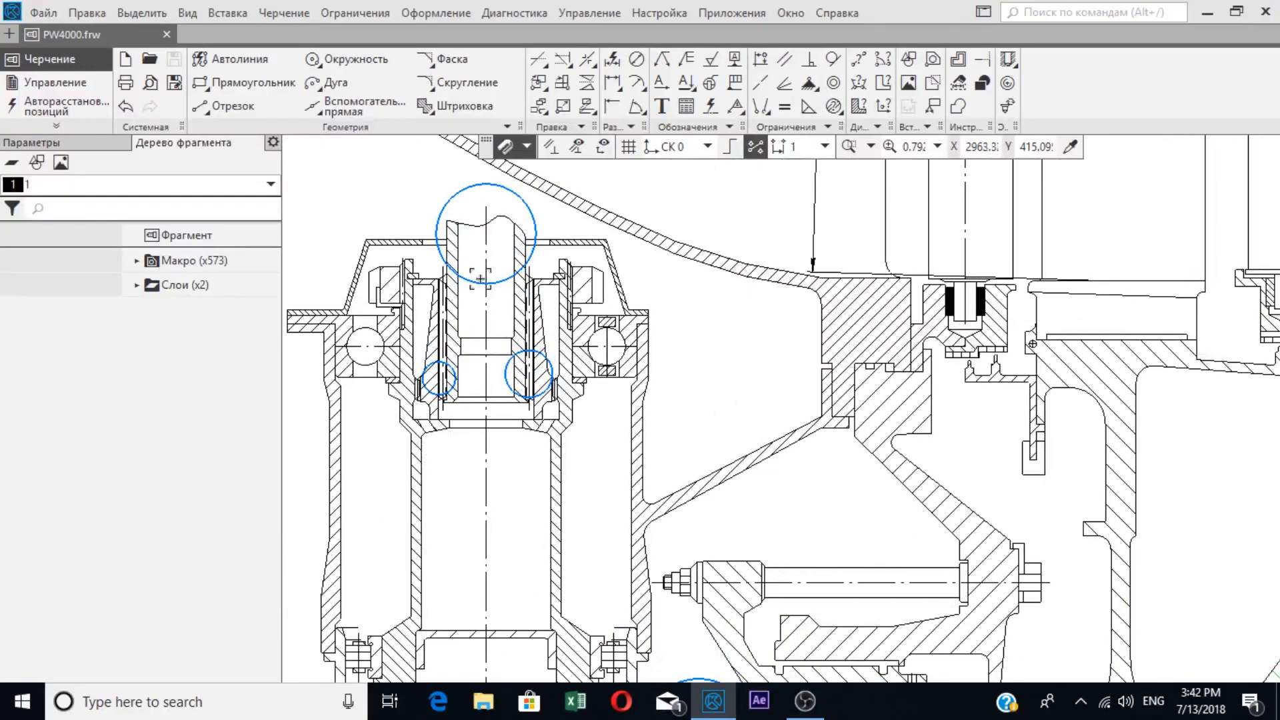
{"action": "left_click", "coordinate": [472, 278]}
{"action": "scroll", "coordinate": [448, 247], "scroll_direction": "up", "scroll_amount": 5}
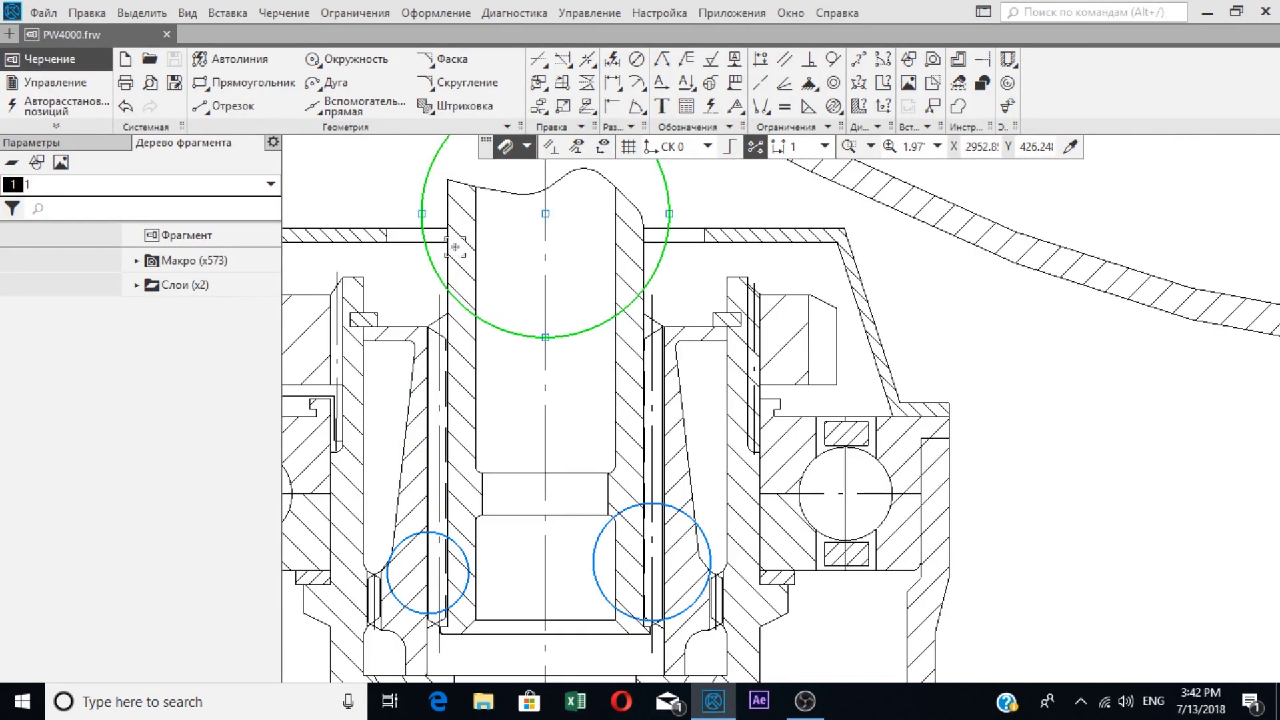
{"action": "left_click", "coordinate": [455, 247]}
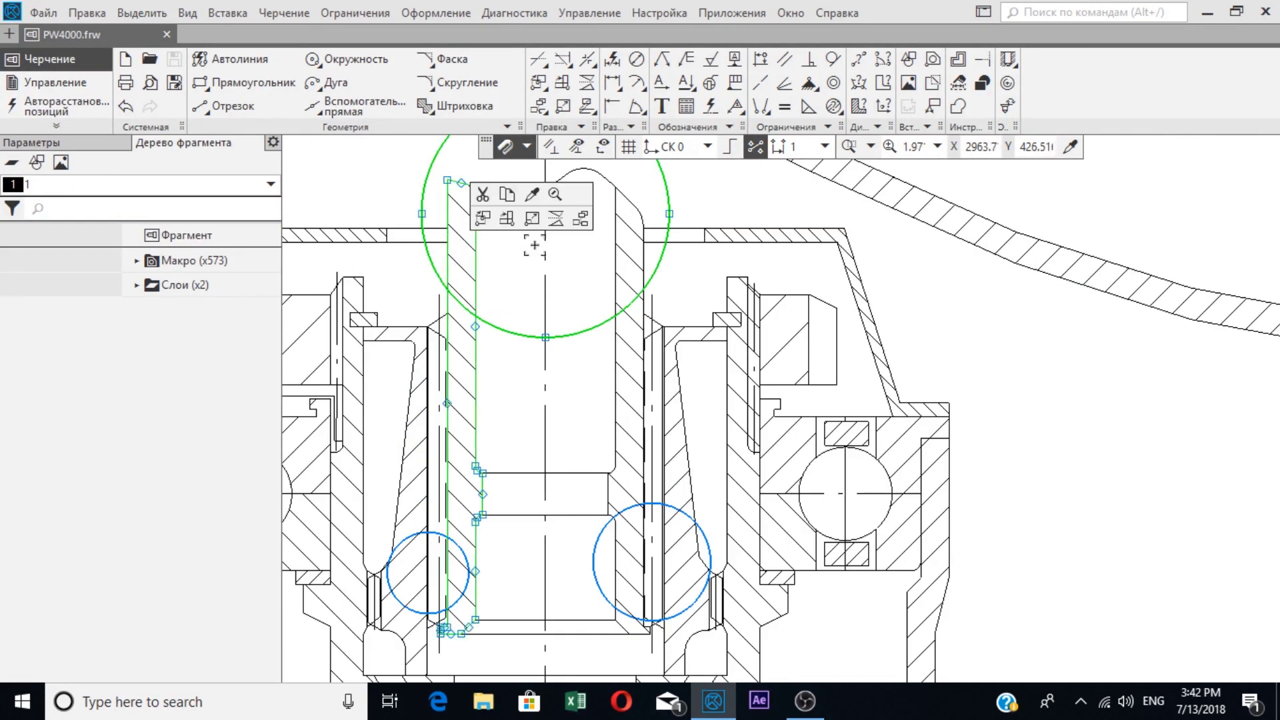
{"action": "left_click", "coordinate": [594, 172]}
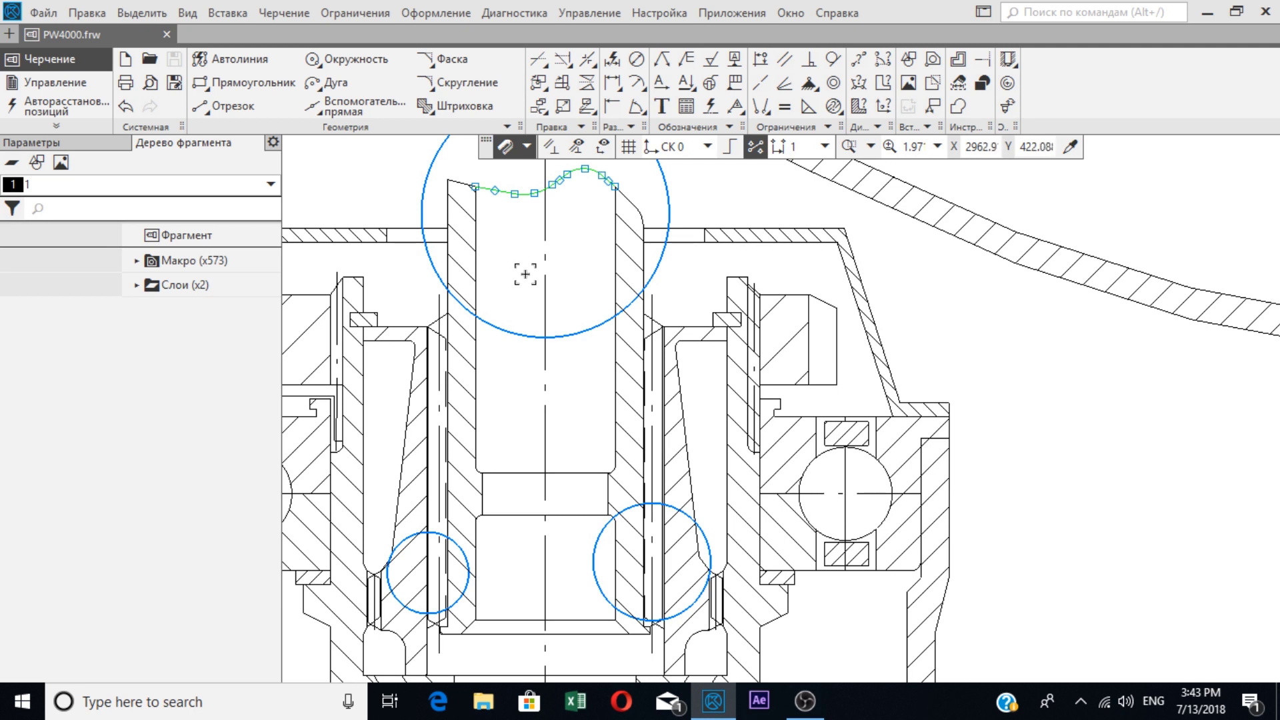
Step: Select the left and right shaft wall hatches together and zoom in to inspect them
{"action": "left_click", "coordinate": [466, 244]}
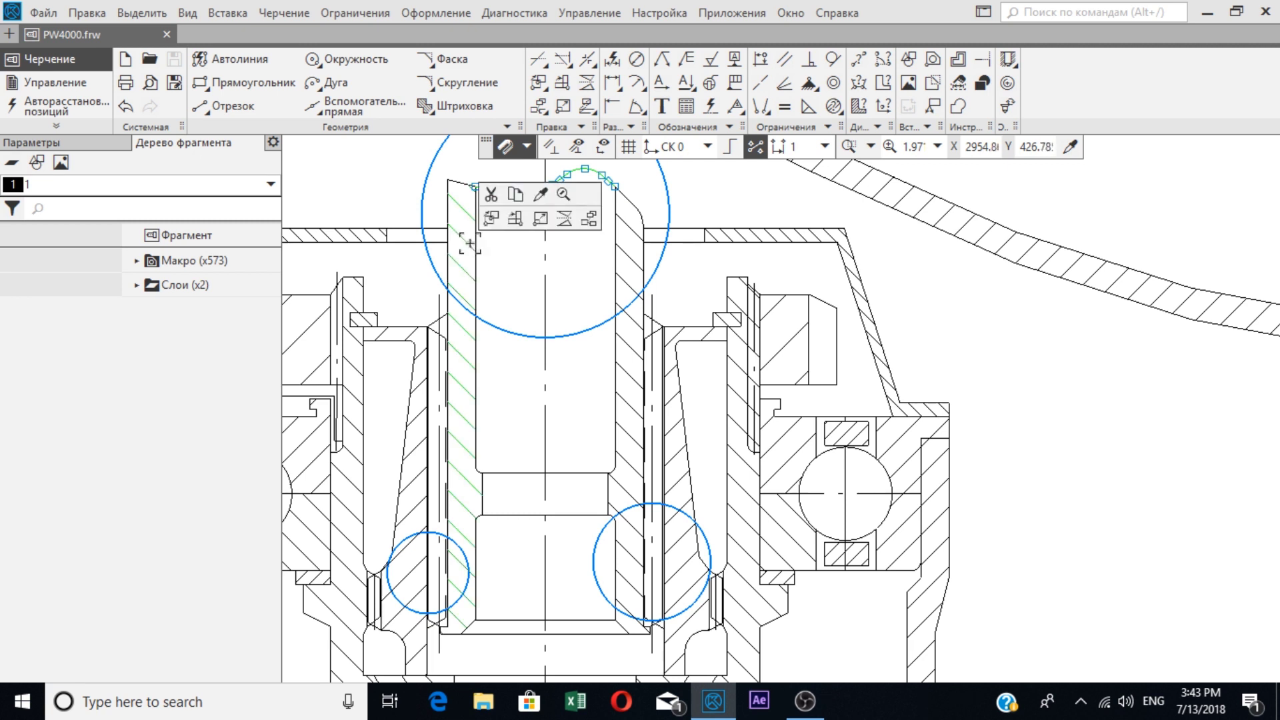
{"action": "left_click", "coordinate": [617, 244], "text": "shift"}
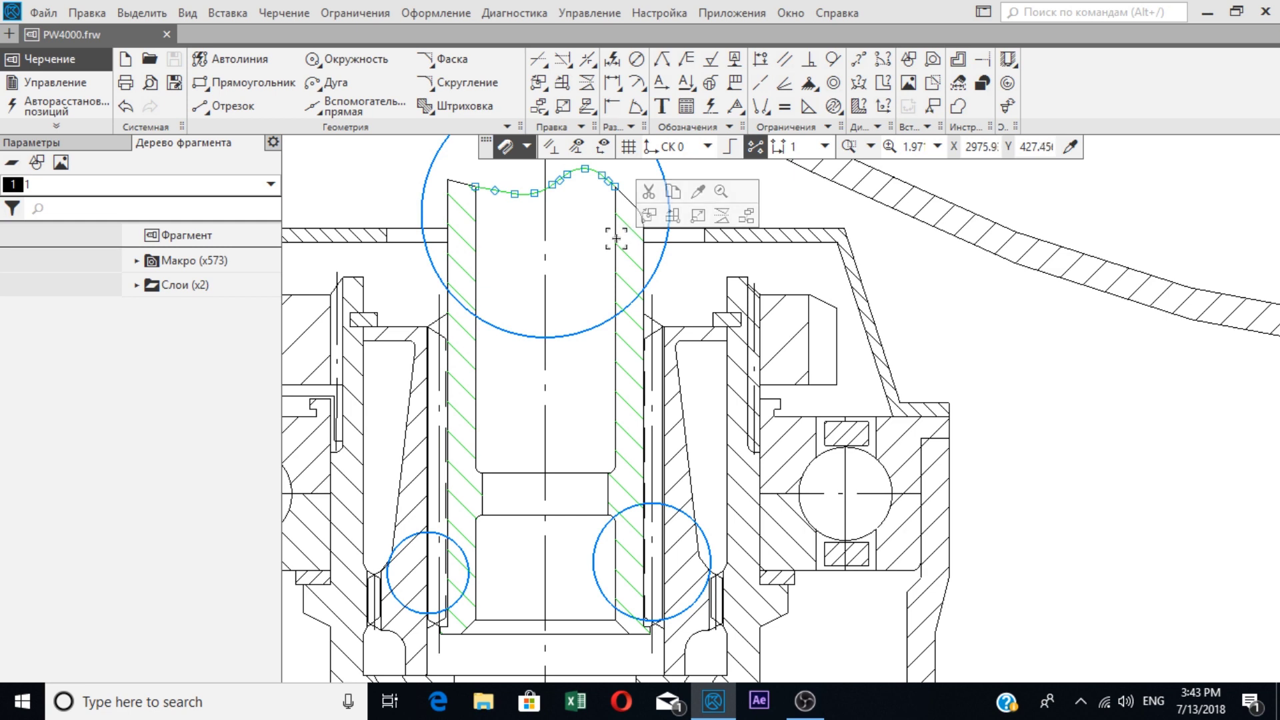
{"action": "scroll", "coordinate": [616, 238], "scroll_direction": "down", "scroll_amount": 4}
{"action": "scroll", "coordinate": [609, 237], "scroll_direction": "up", "scroll_amount": 5}
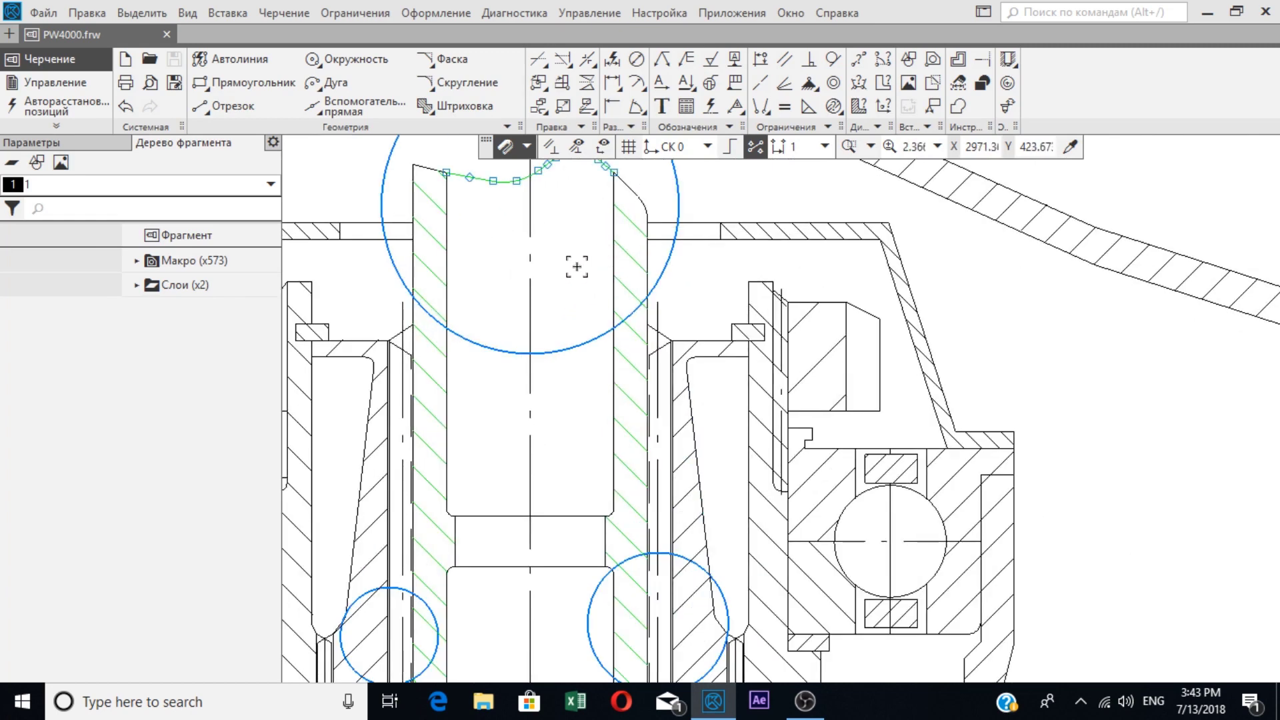
{"action": "scroll", "coordinate": [494, 298], "scroll_direction": "down", "scroll_amount": 3}
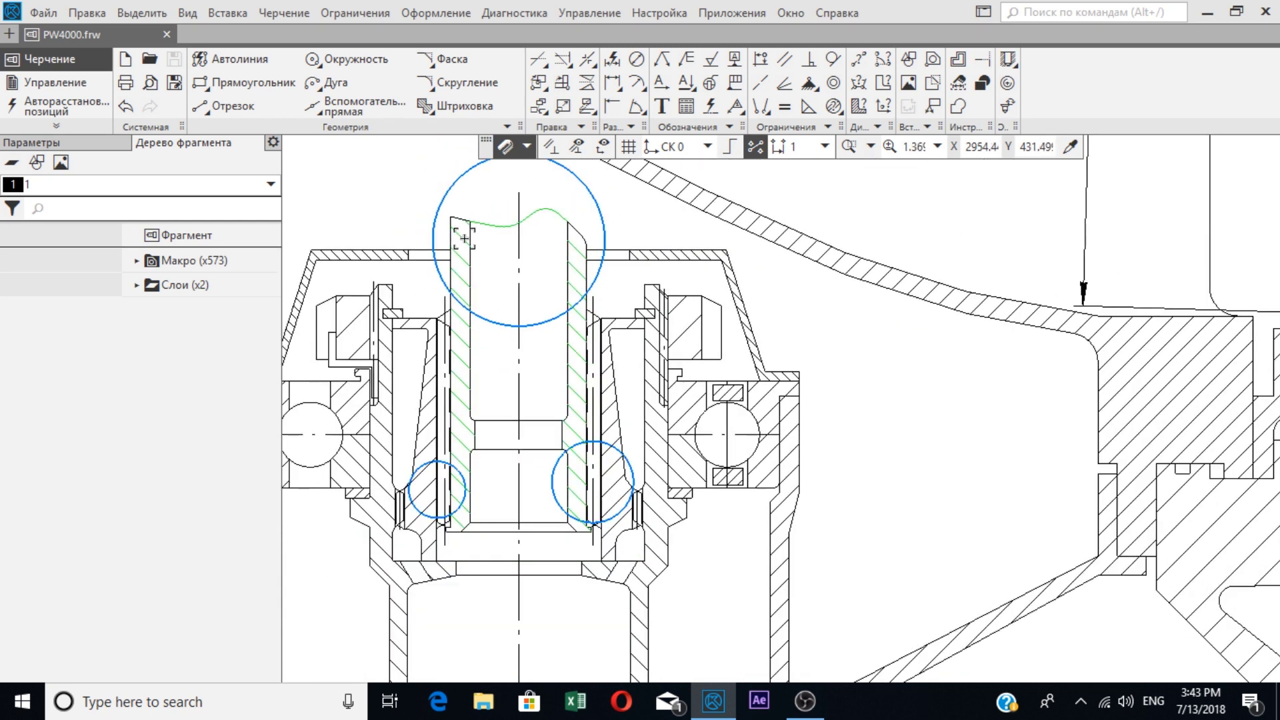
{"action": "scroll", "coordinate": [460, 236], "scroll_direction": "up", "scroll_amount": 3}
{"action": "scroll", "coordinate": [460, 230], "scroll_direction": "down", "scroll_amount": 4}
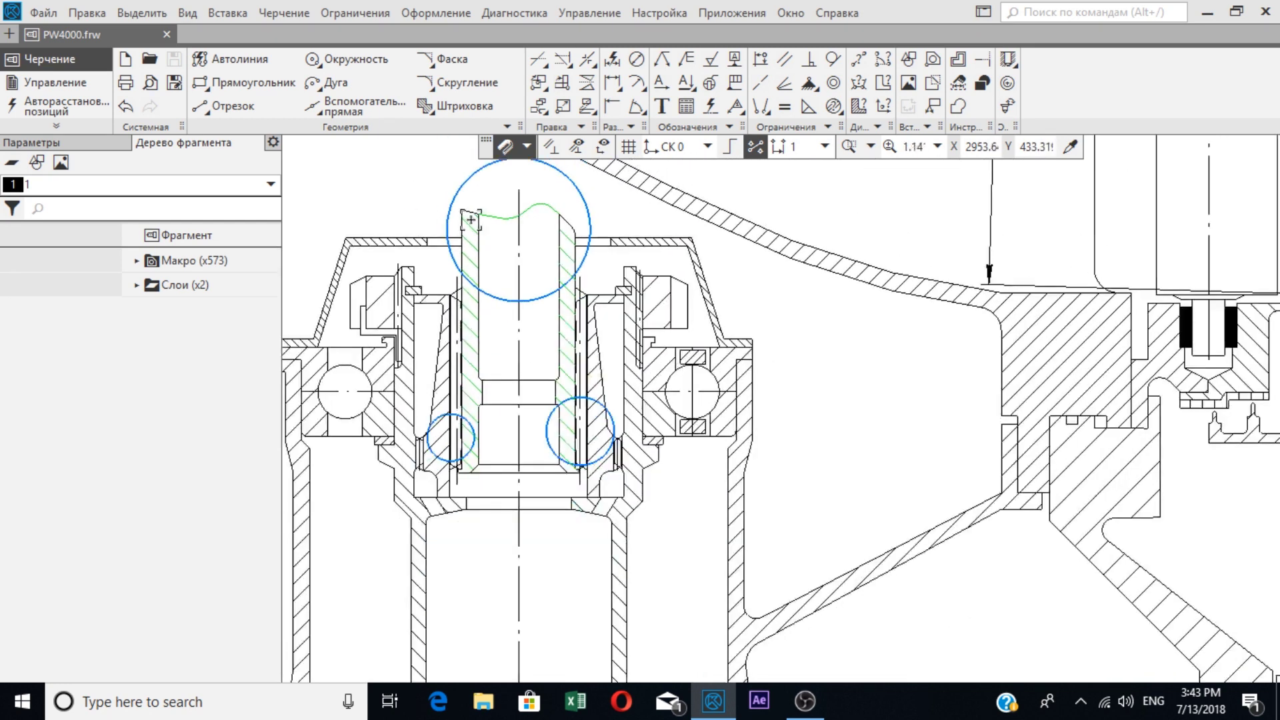
{"action": "scroll", "coordinate": [470, 220], "scroll_direction": "down", "scroll_amount": 1}
{"action": "scroll", "coordinate": [470, 226], "scroll_direction": "up", "scroll_amount": 4}
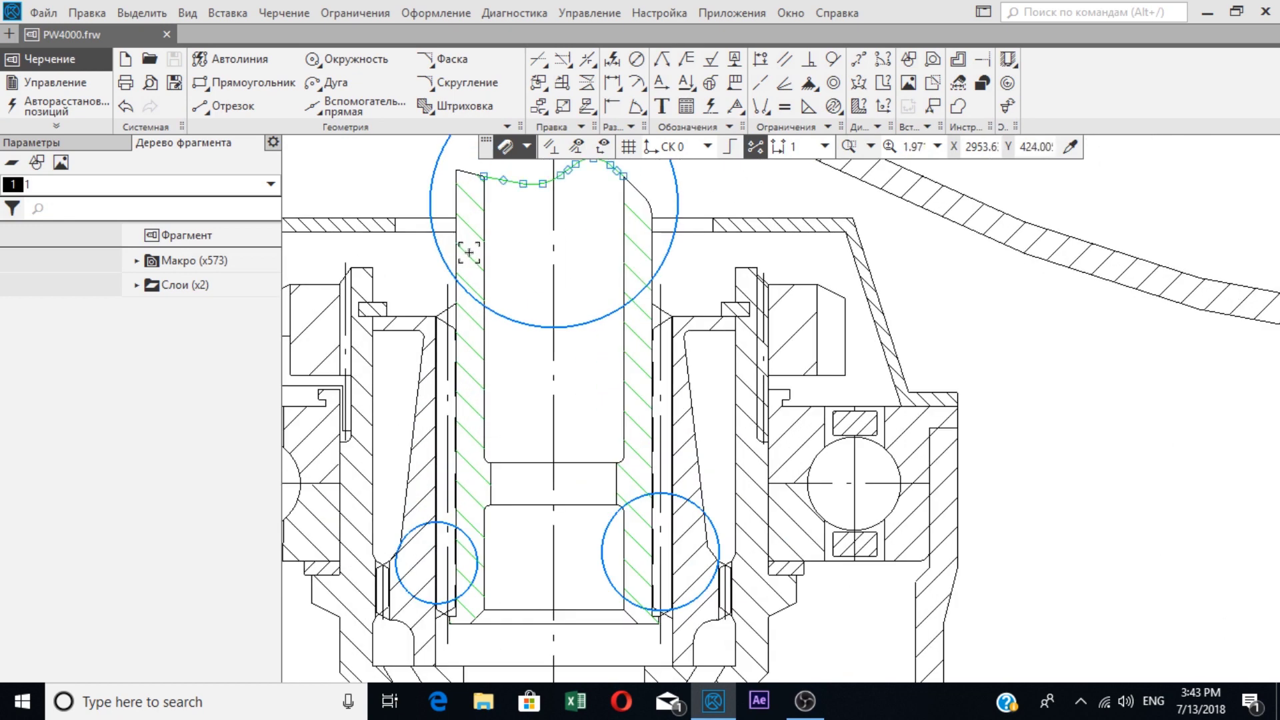
{"action": "scroll", "coordinate": [572, 214], "scroll_direction": "down", "scroll_amount": 4}
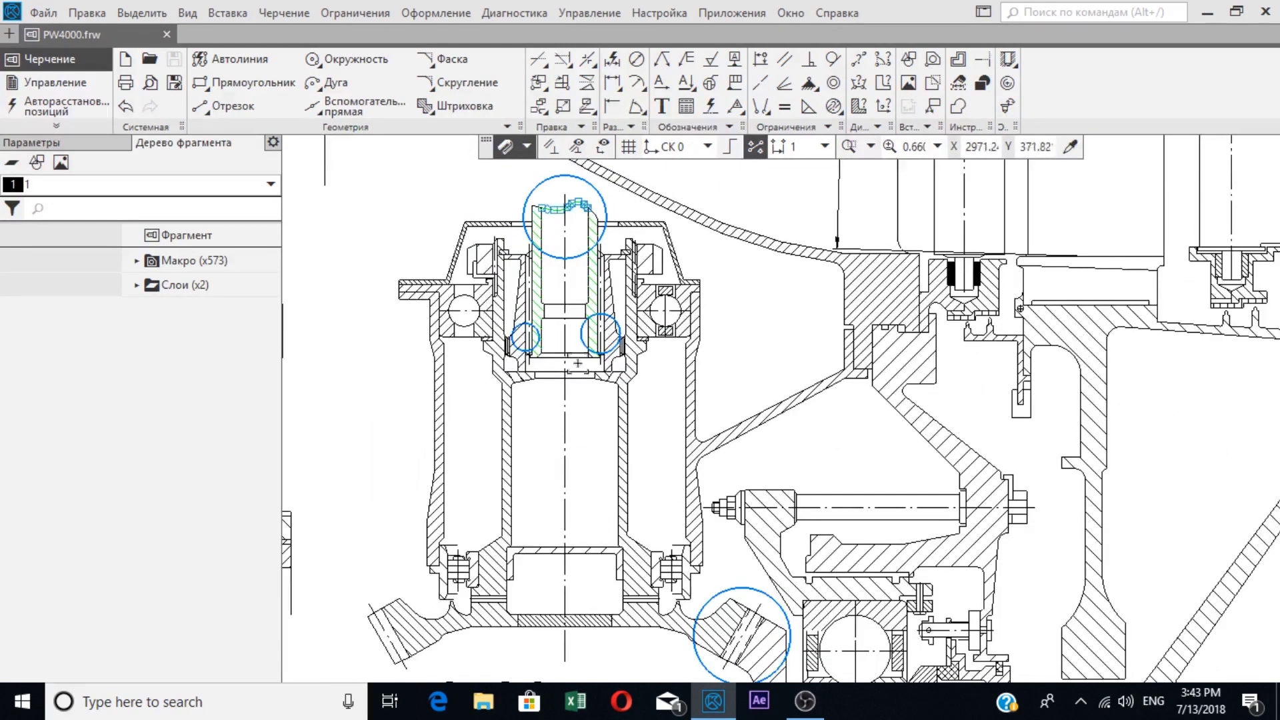
{"action": "scroll", "coordinate": [605, 337], "scroll_direction": "up", "scroll_amount": 7}
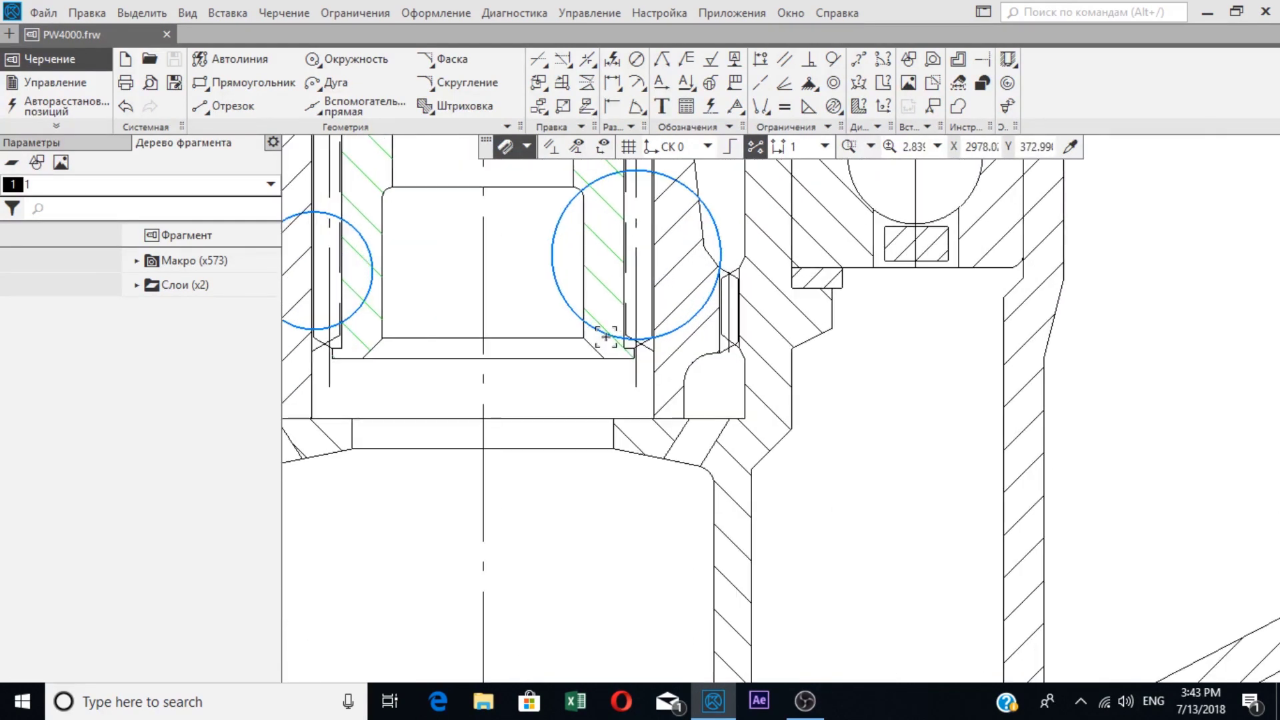
Step: Select the vertical axis line inside the lower circle, then zoom out to the full engine section
{"action": "left_click", "coordinate": [636, 318]}
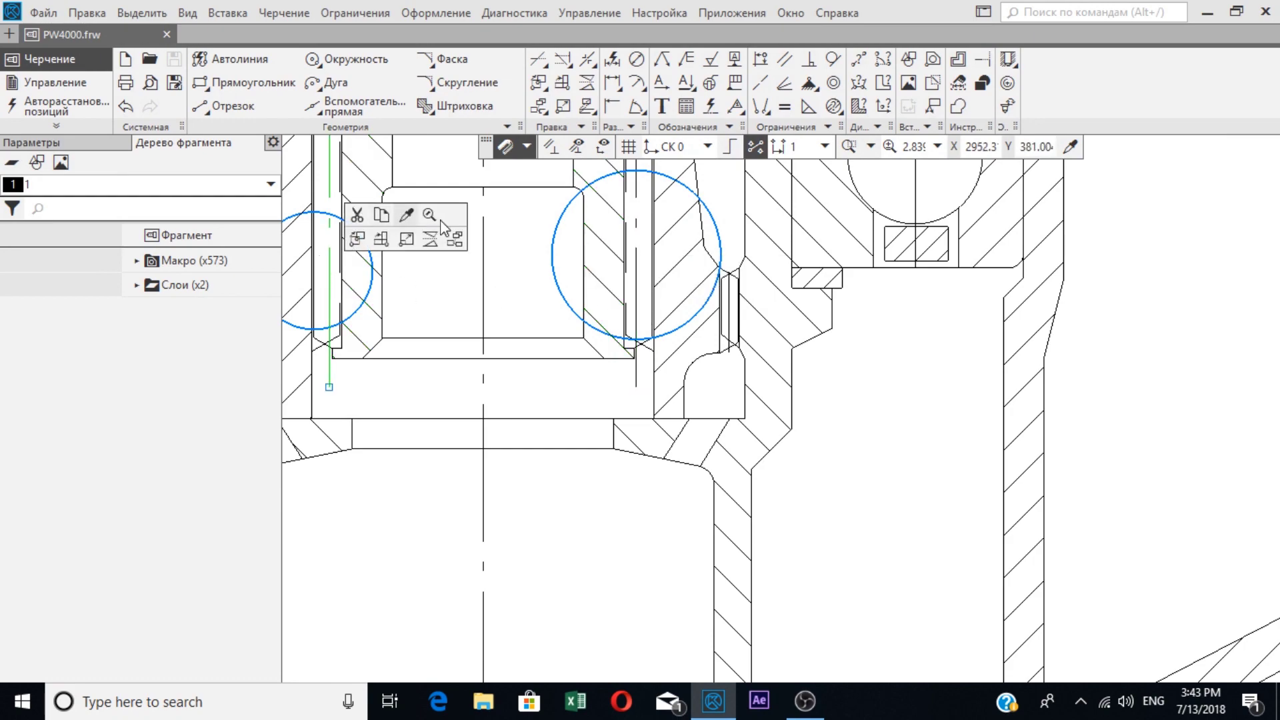
{"action": "scroll", "coordinate": [475, 298], "scroll_direction": "down", "scroll_amount": 5}
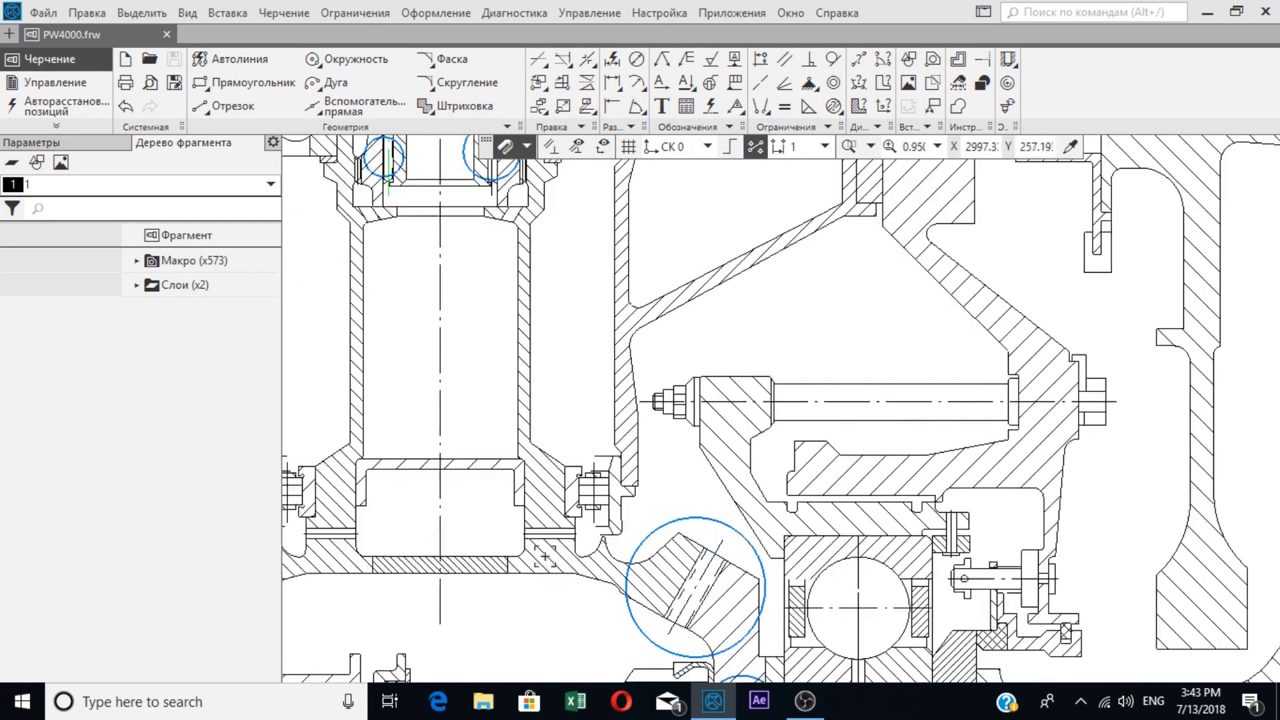
{"action": "scroll", "coordinate": [475, 298], "scroll_direction": "down", "scroll_amount": 3}
{"action": "scroll", "coordinate": [600, 433], "scroll_direction": "up", "scroll_amount": 3}
{"action": "scroll", "coordinate": [624, 570], "scroll_direction": "up", "scroll_amount": 2}
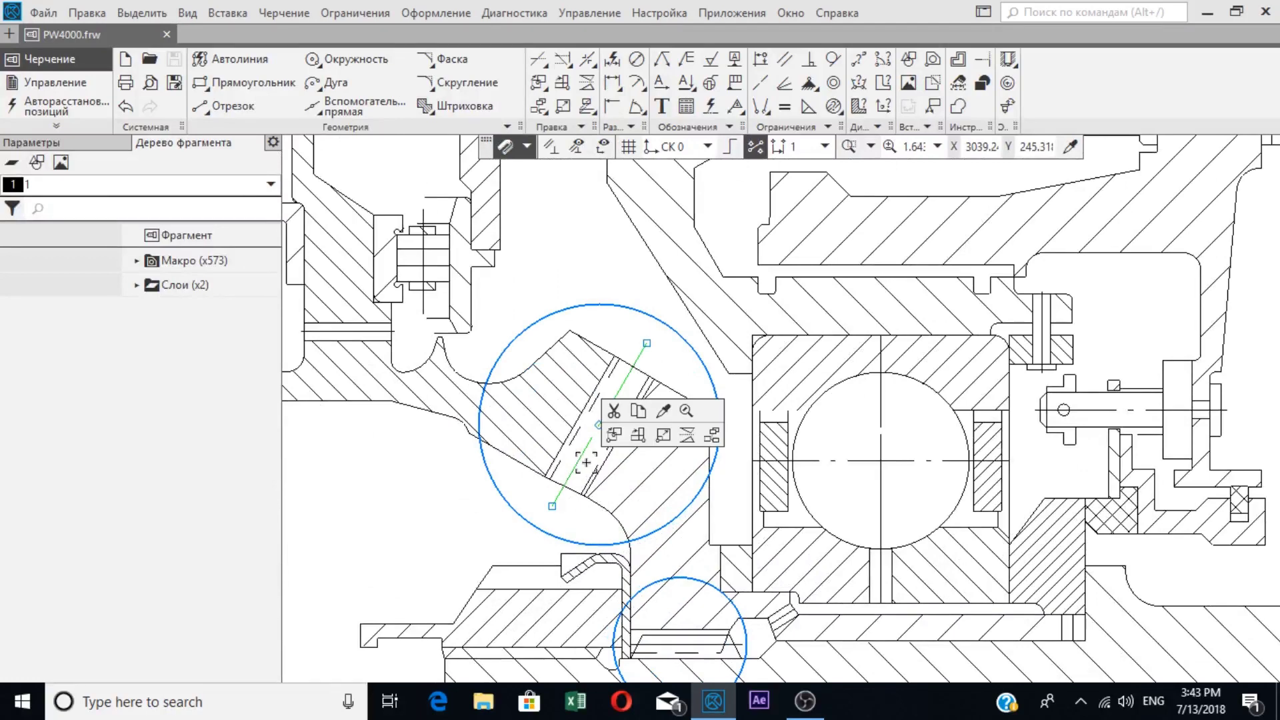
{"action": "scroll", "coordinate": [551, 437], "scroll_direction": "down", "scroll_amount": 5}
{"action": "scroll", "coordinate": [583, 538], "scroll_direction": "up", "scroll_amount": 10}
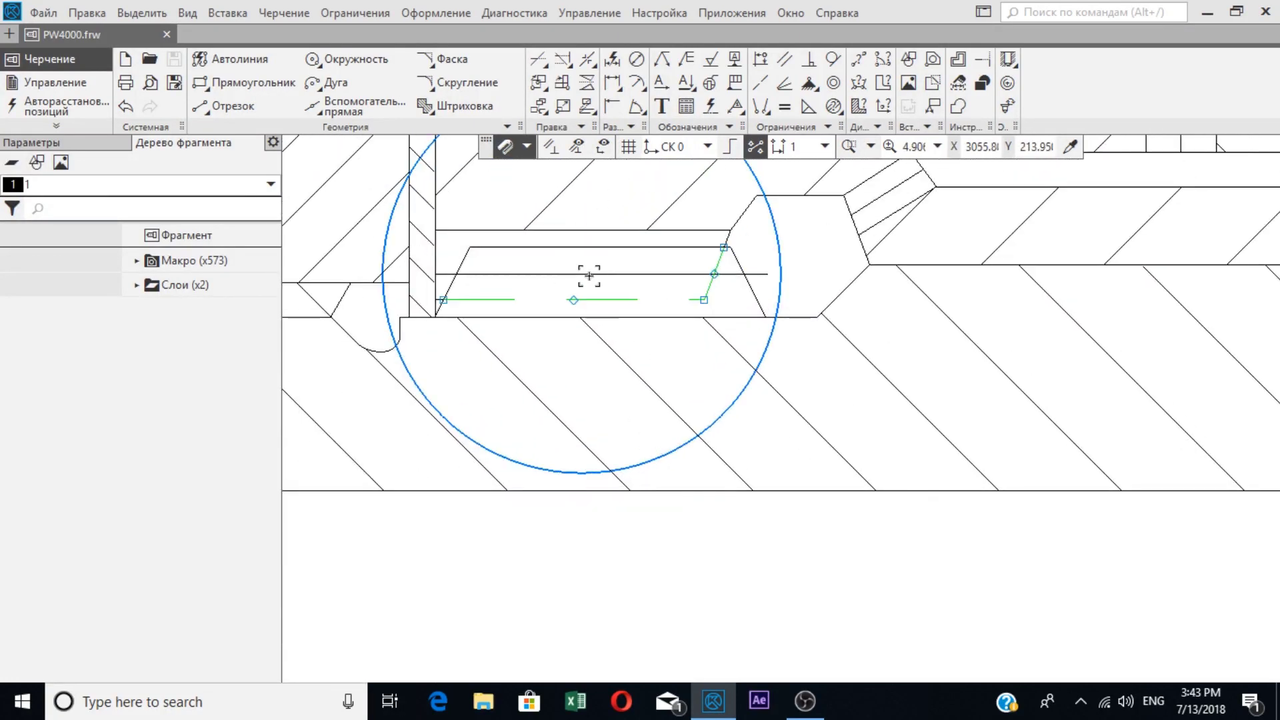
{"action": "scroll", "coordinate": [564, 315], "scroll_direction": "down", "scroll_amount": 9}
{"action": "scroll", "coordinate": [520, 343], "scroll_direction": "up", "scroll_amount": 1}
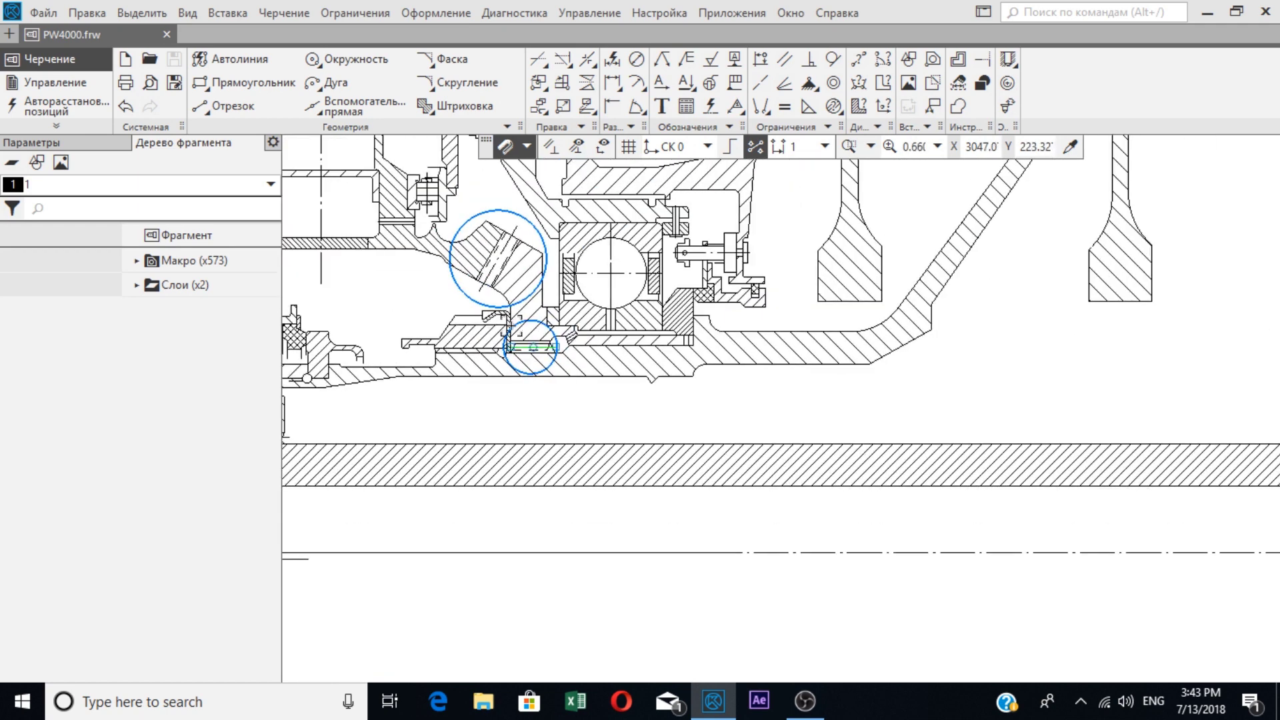
{"action": "scroll", "coordinate": [521, 333], "scroll_direction": "up", "scroll_amount": 4}
{"action": "scroll", "coordinate": [521, 324], "scroll_direction": "down", "scroll_amount": 5}
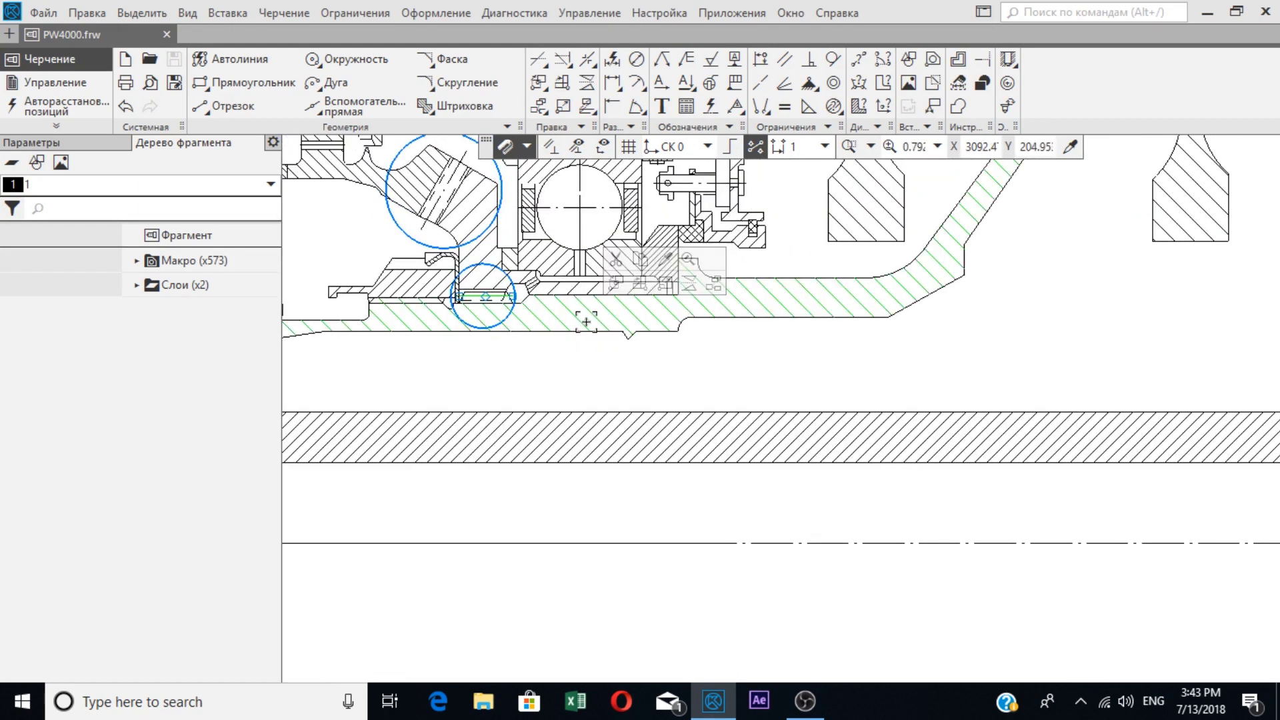
{"action": "scroll", "coordinate": [552, 370], "scroll_direction": "down", "scroll_amount": 10}
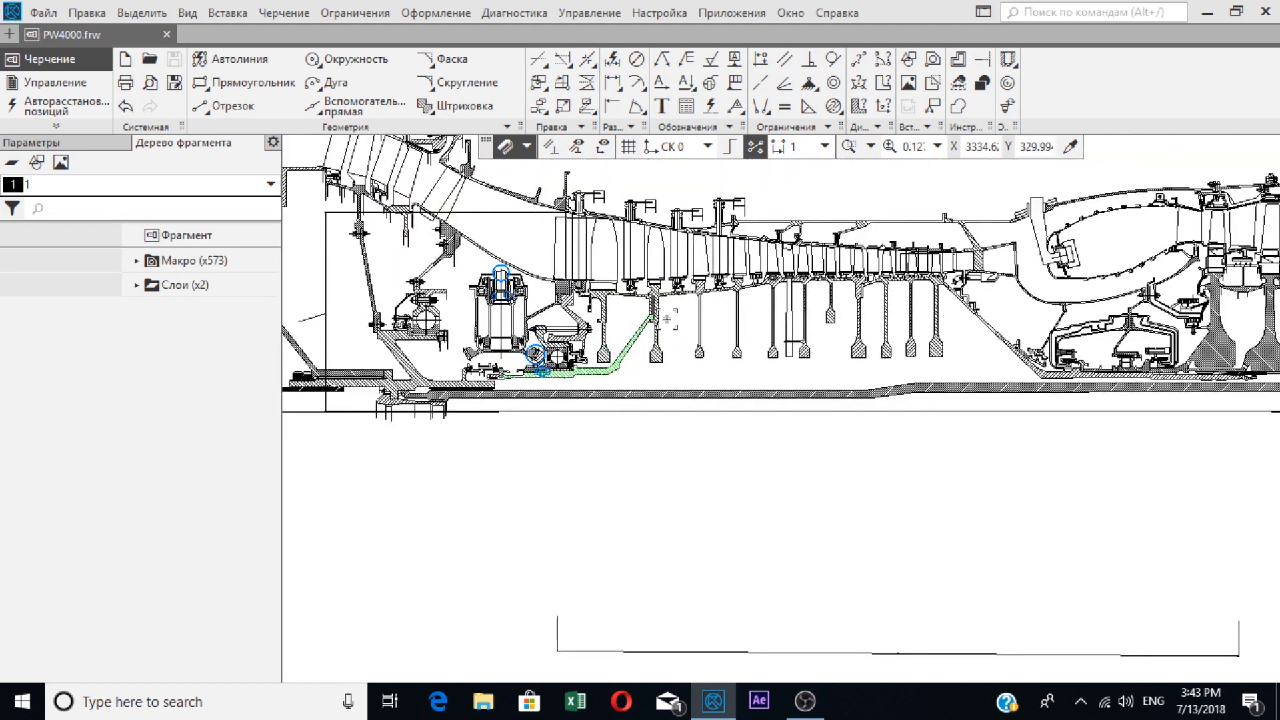
{"action": "scroll", "coordinate": [667, 319], "scroll_direction": "up", "scroll_amount": 1}
{"action": "scroll", "coordinate": [561, 314], "scroll_direction": "down", "scroll_amount": 2}
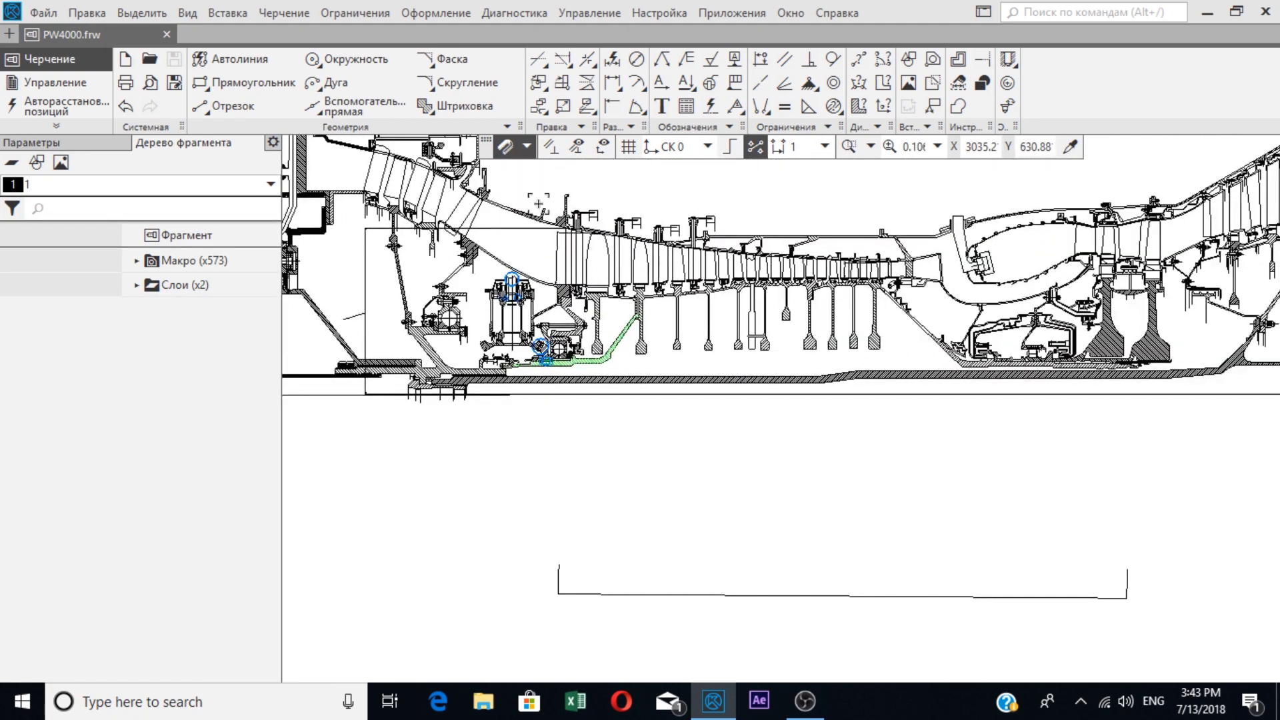
{"action": "scroll", "coordinate": [557, 275], "scroll_direction": "up", "scroll_amount": 4}
{"action": "scroll", "coordinate": [557, 276], "scroll_direction": "down", "scroll_amount": 1}
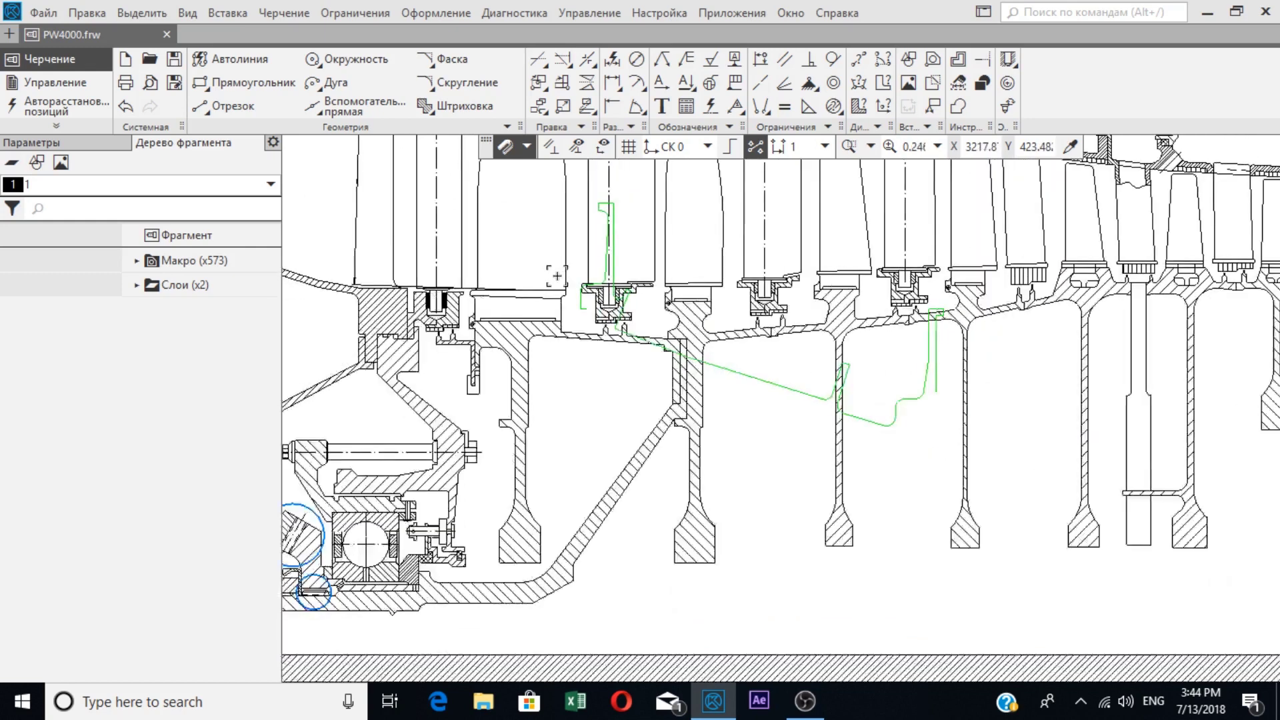
{"action": "scroll", "coordinate": [557, 276], "scroll_direction": "down", "scroll_amount": 4}
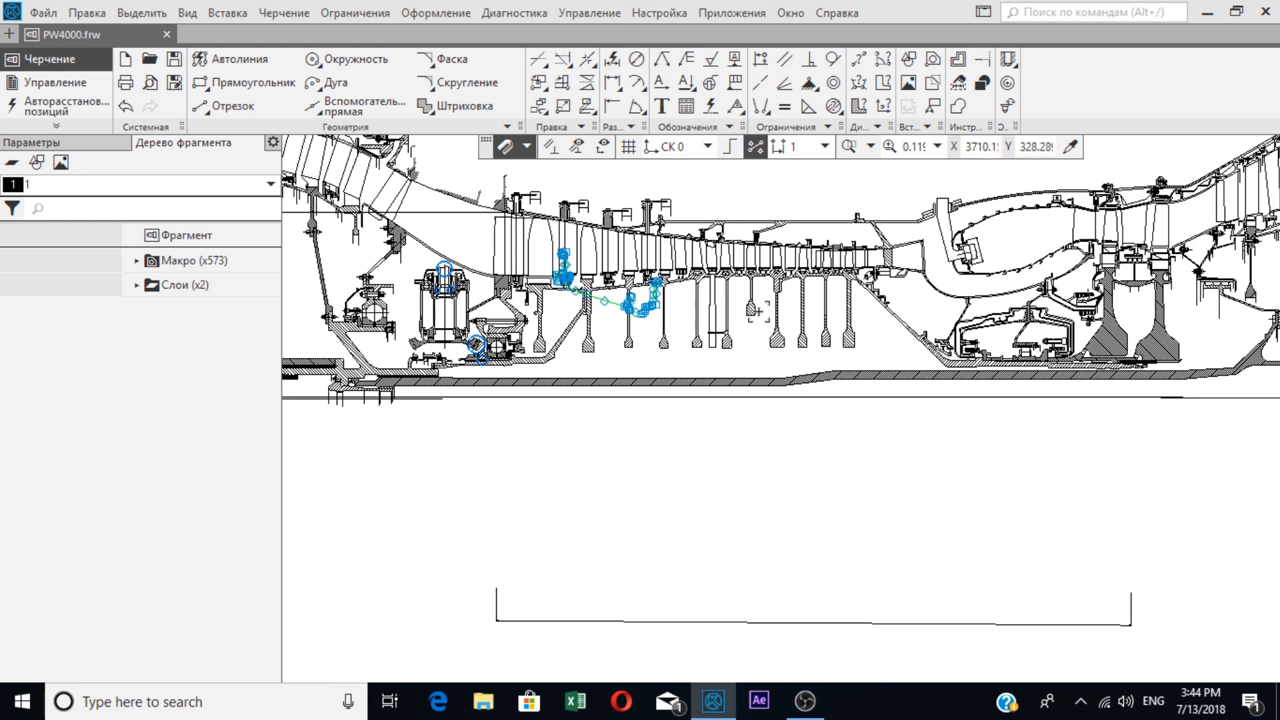
{"action": "scroll", "coordinate": [770, 308], "scroll_direction": "down", "scroll_amount": 4}
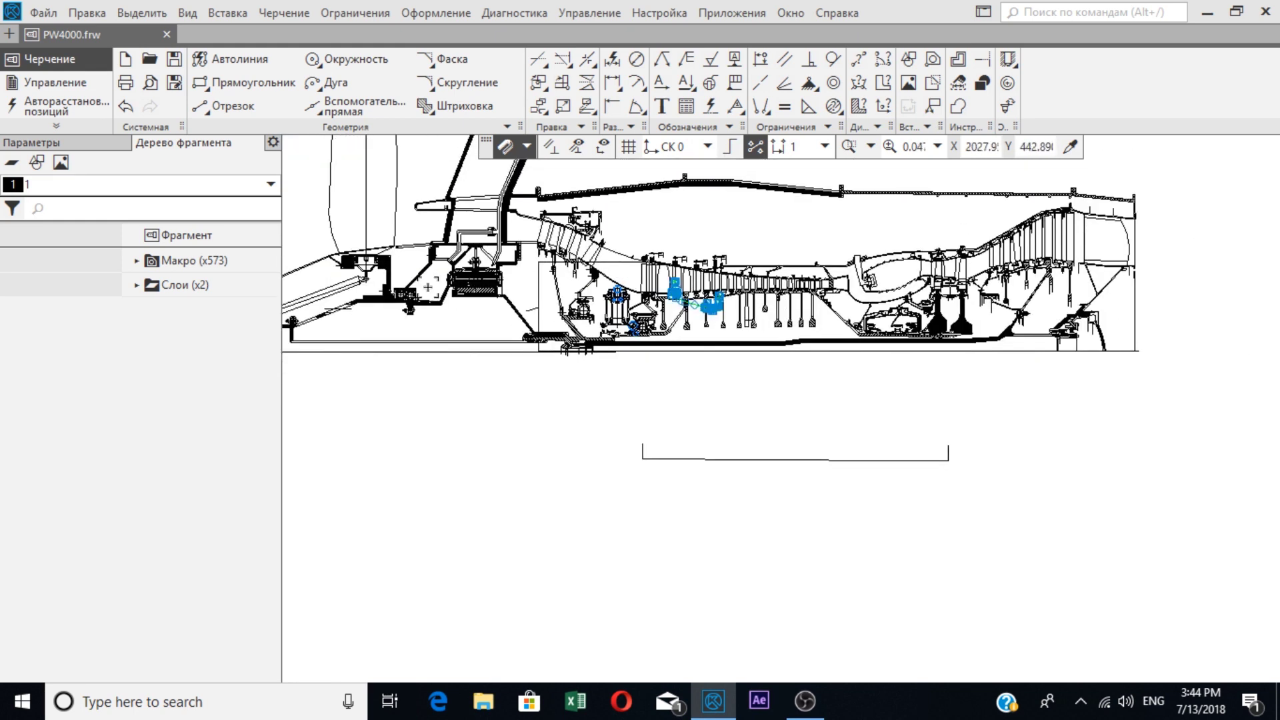
{"action": "scroll", "coordinate": [363, 246], "scroll_direction": "down", "scroll_amount": 4}
{"action": "scroll", "coordinate": [349, 251], "scroll_direction": "up", "scroll_amount": 8}
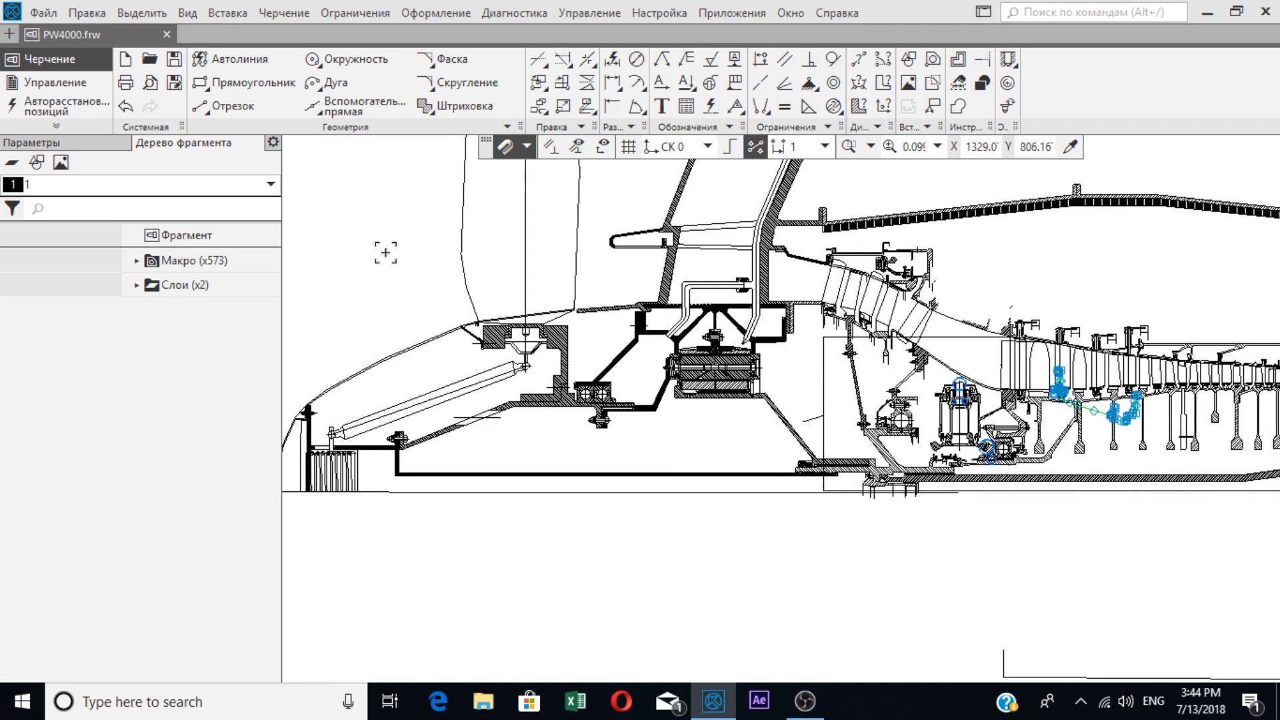
{"action": "scroll", "coordinate": [424, 285], "scroll_direction": "up", "scroll_amount": 4}
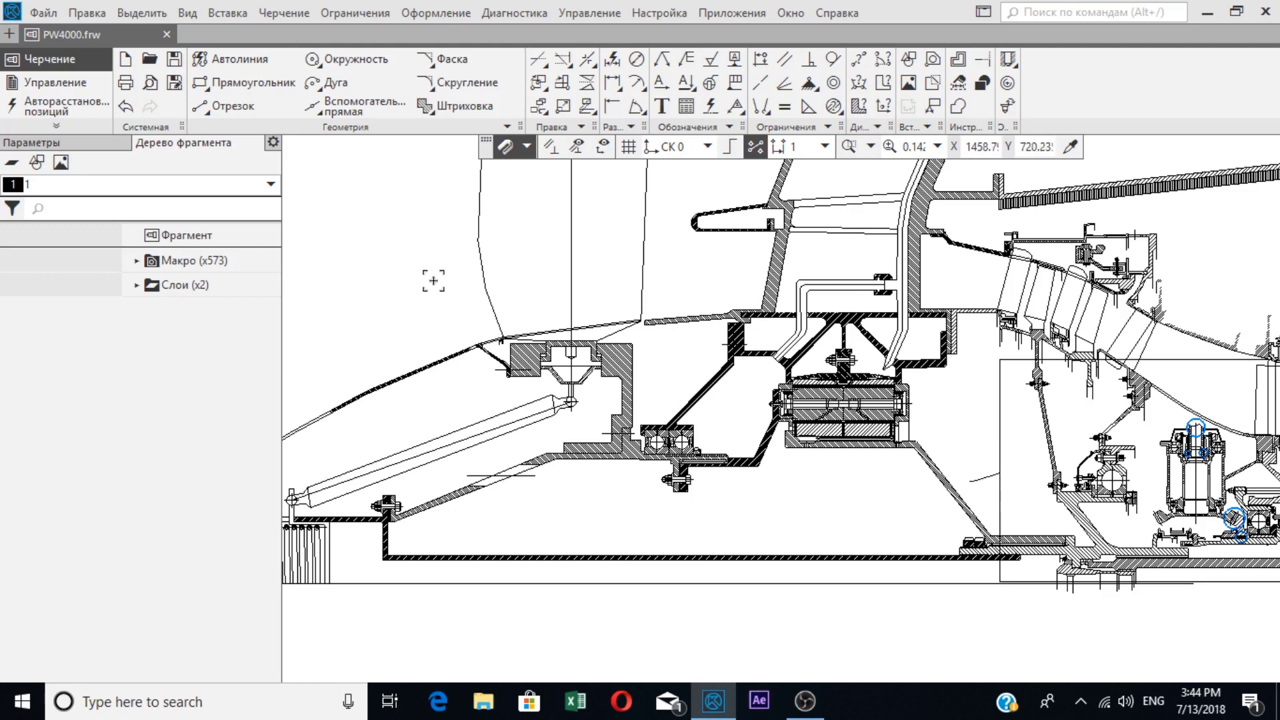
{"action": "scroll", "coordinate": [433, 281], "scroll_direction": "down", "scroll_amount": 12}
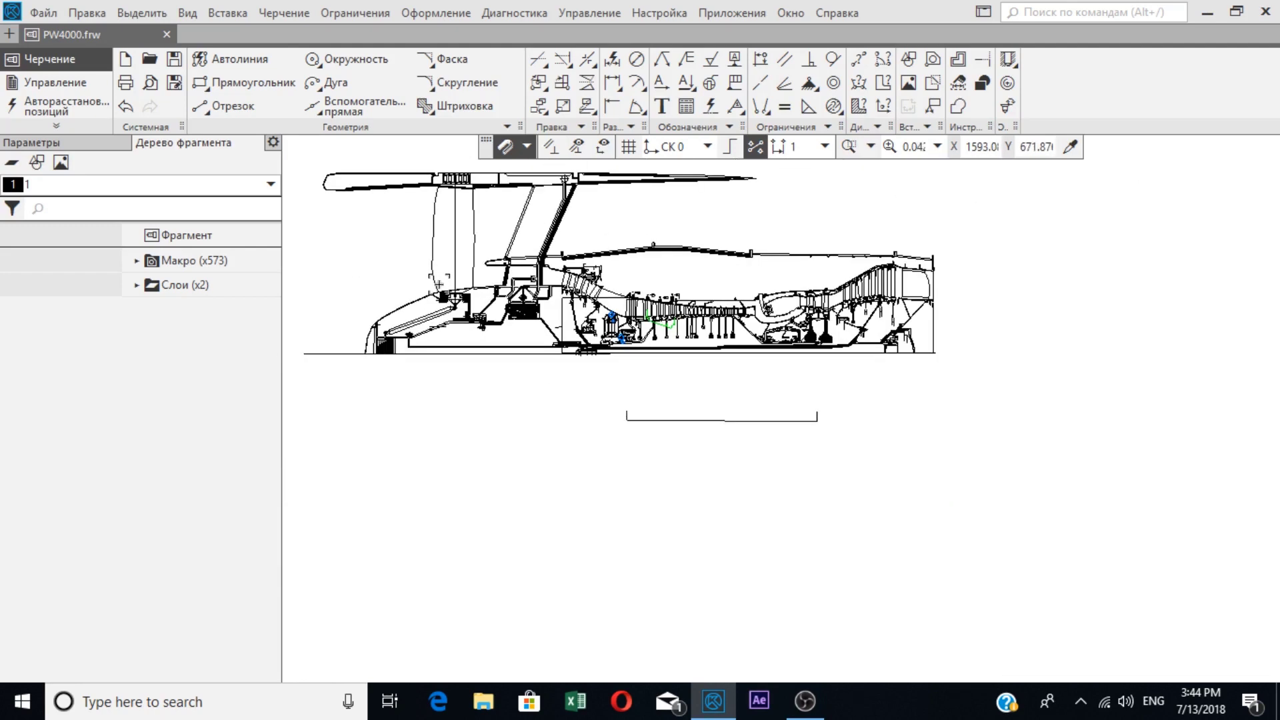
Step: Zoom out to the whole engine, then close in on the combustor liner and turbine discs
{"action": "scroll", "coordinate": [439, 284], "scroll_direction": "up", "scroll_amount": 2}
{"action": "scroll", "coordinate": [440, 281], "scroll_direction": "up", "scroll_amount": 6}
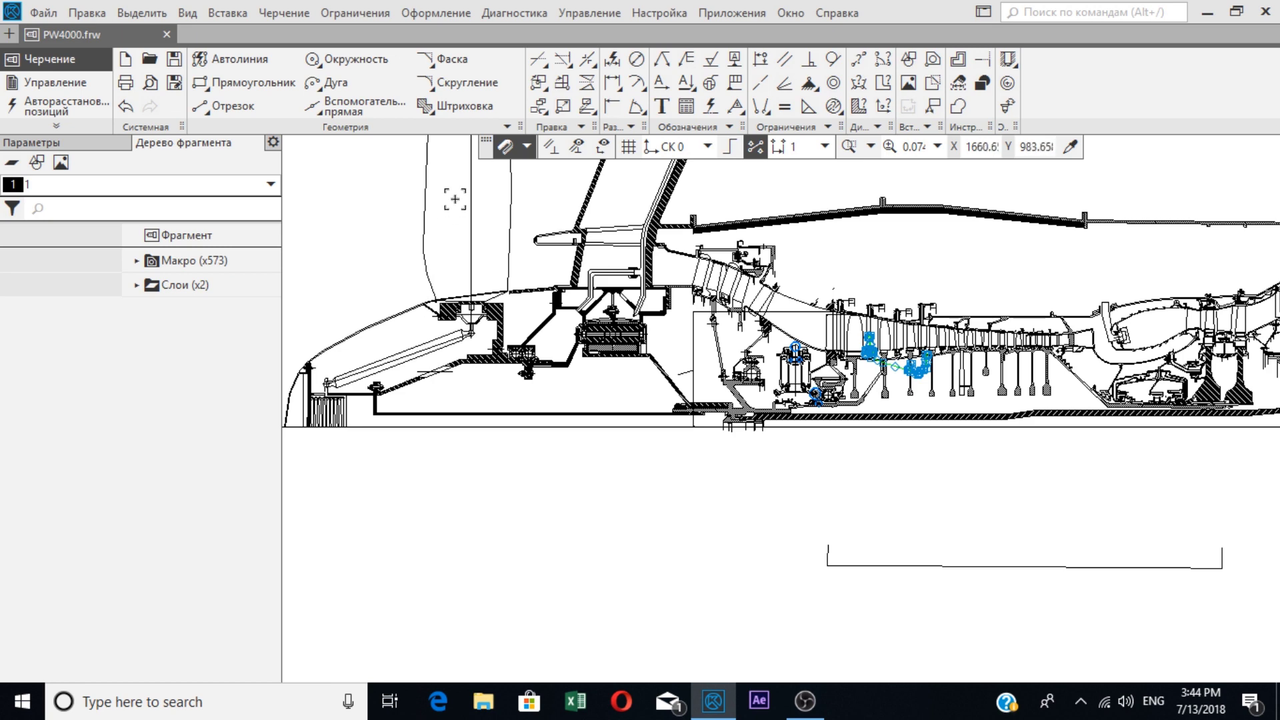
{"action": "scroll", "coordinate": [466, 307], "scroll_direction": "up", "scroll_amount": 3}
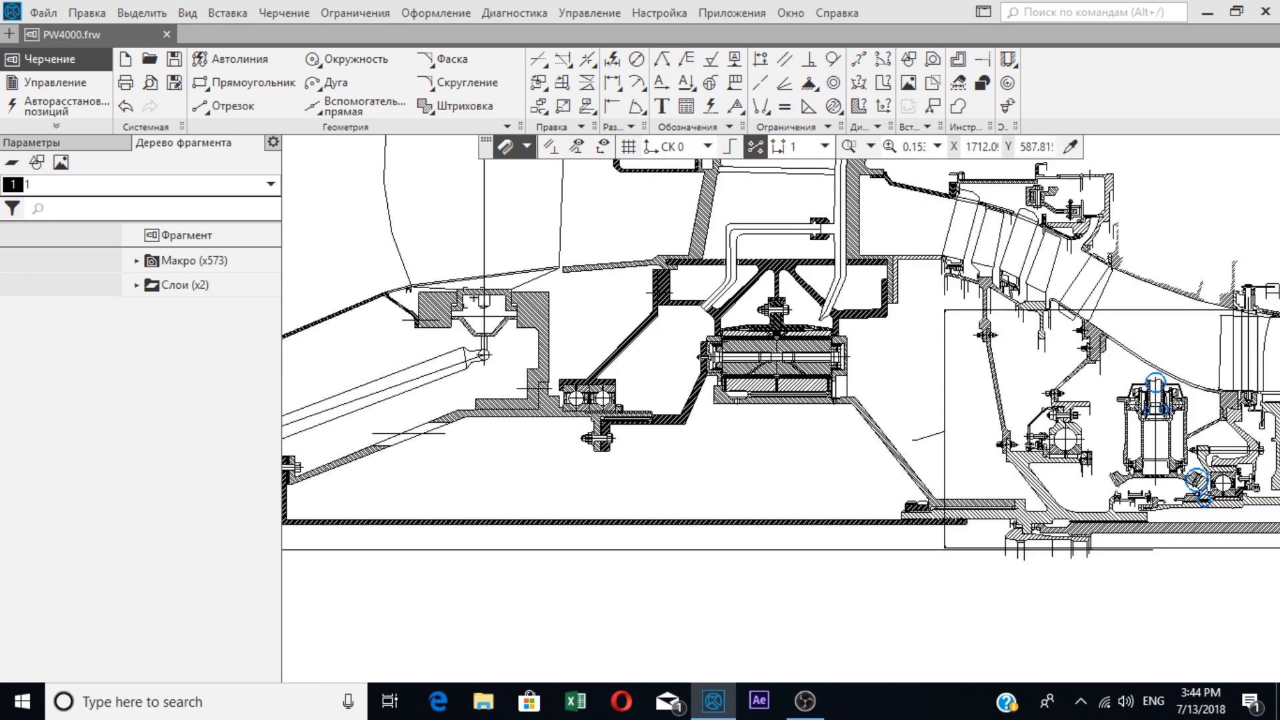
{"action": "scroll", "coordinate": [477, 297], "scroll_direction": "down", "scroll_amount": 5}
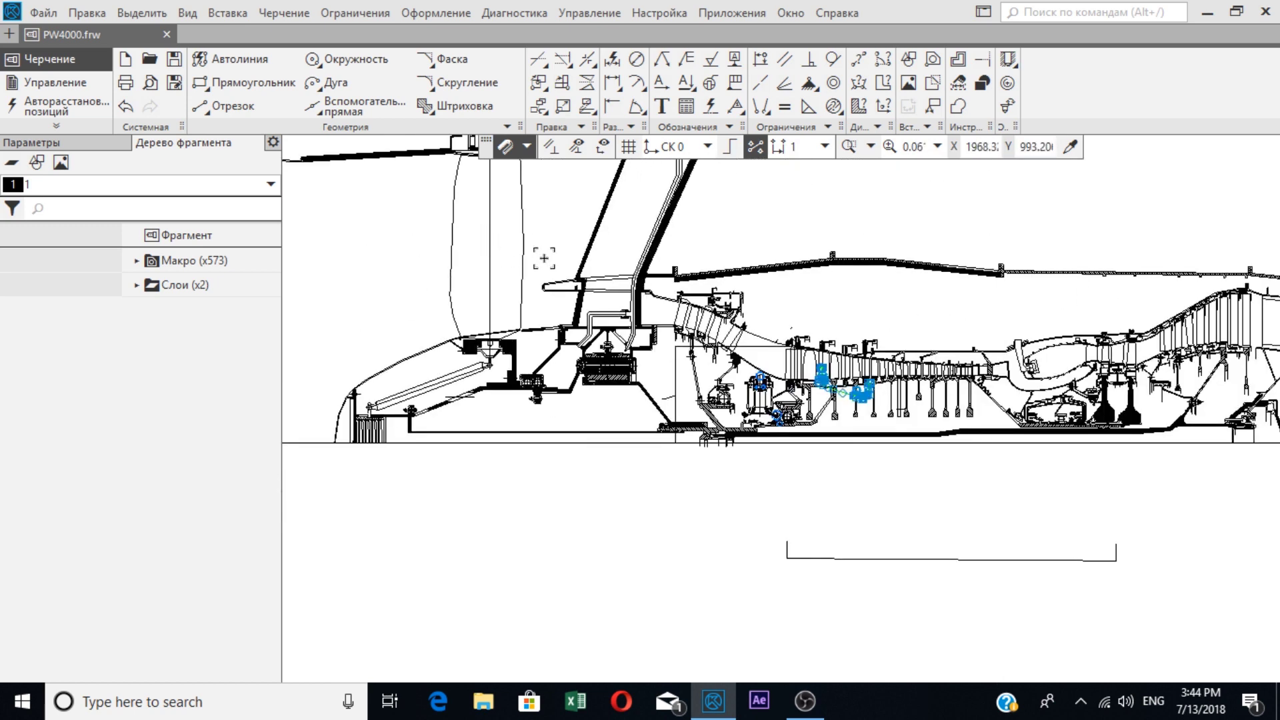
{"action": "scroll", "coordinate": [566, 333], "scroll_direction": "down", "scroll_amount": 3}
{"action": "scroll", "coordinate": [757, 435], "scroll_direction": "up", "scroll_amount": 7}
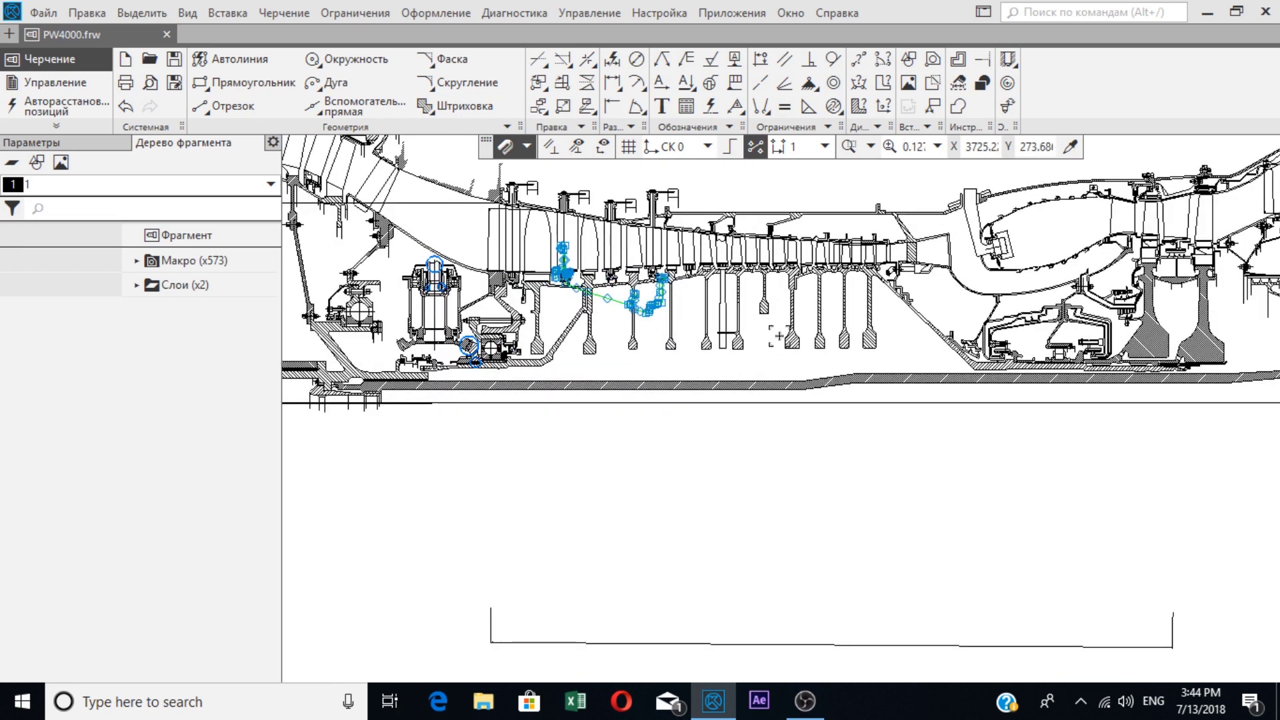
{"action": "scroll", "coordinate": [767, 337], "scroll_direction": "down", "scroll_amount": 3}
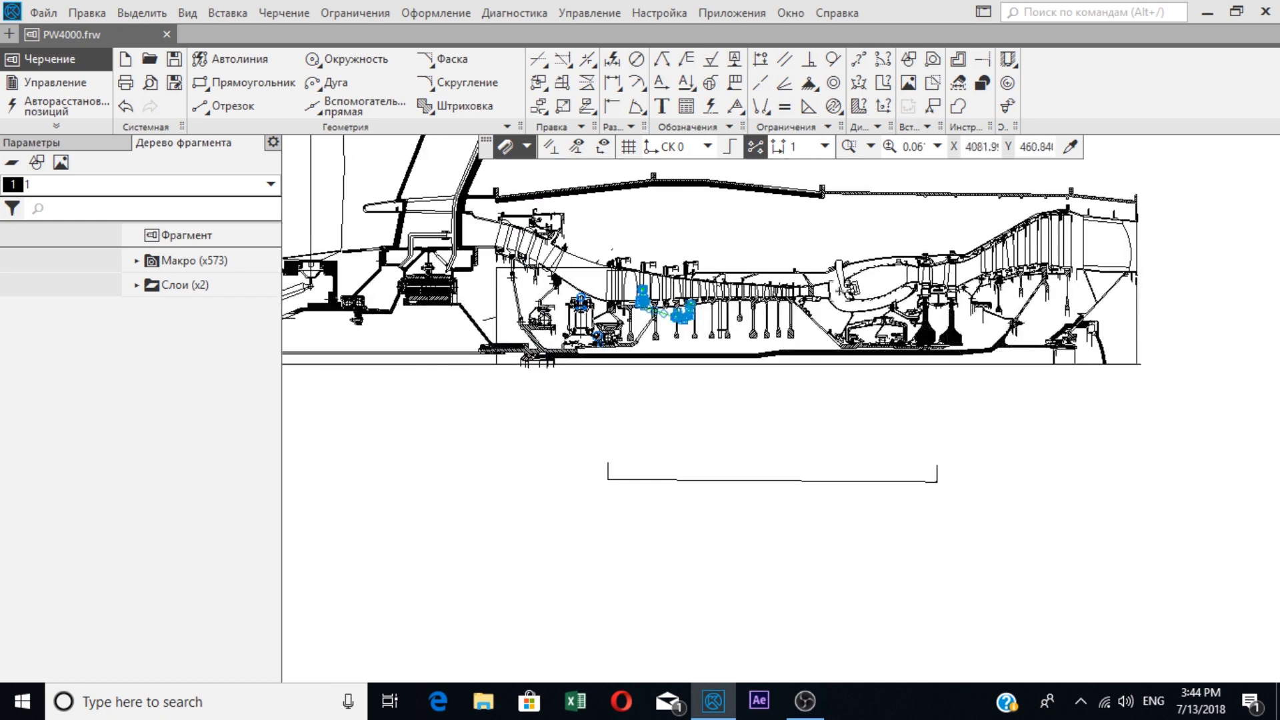
{"action": "scroll", "coordinate": [718, 344], "scroll_direction": "up", "scroll_amount": 3}
{"action": "scroll", "coordinate": [956, 266], "scroll_direction": "up", "scroll_amount": 4}
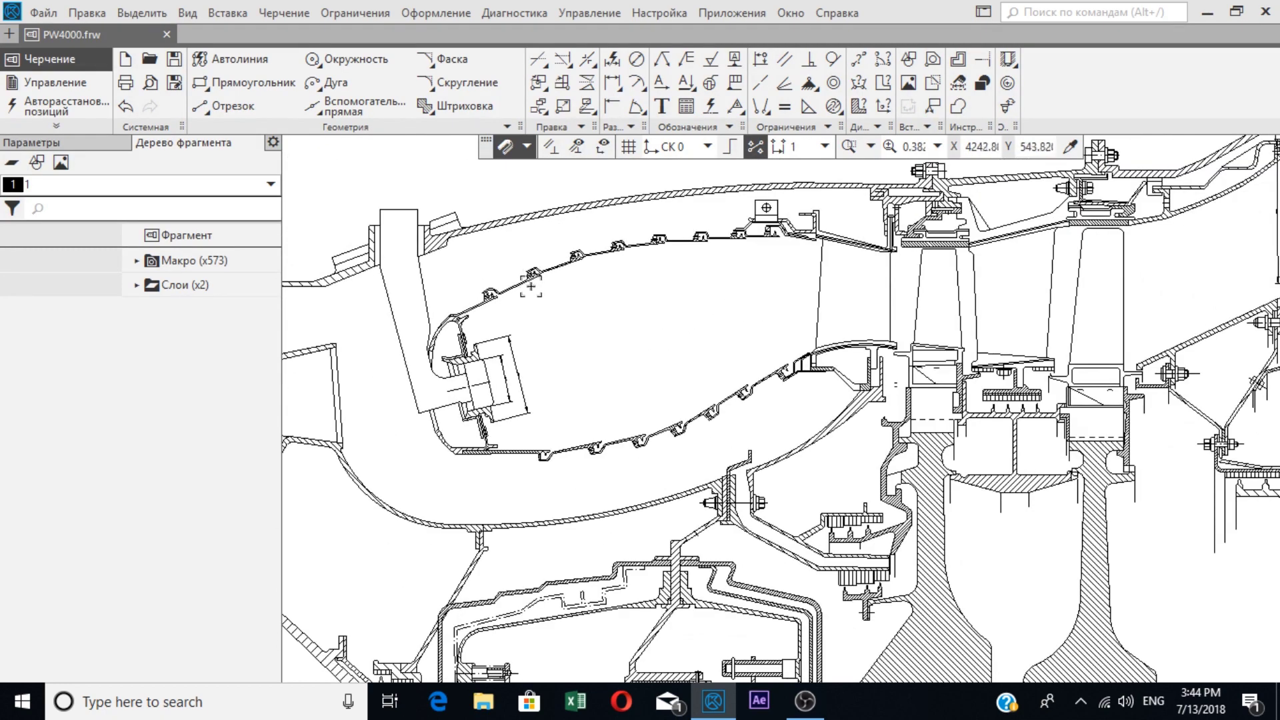
Step: Select the bolted segments on the upper and lower combustor liners
{"action": "left_click", "coordinate": [527, 285]}
{"action": "left_click", "coordinate": [527, 287]}
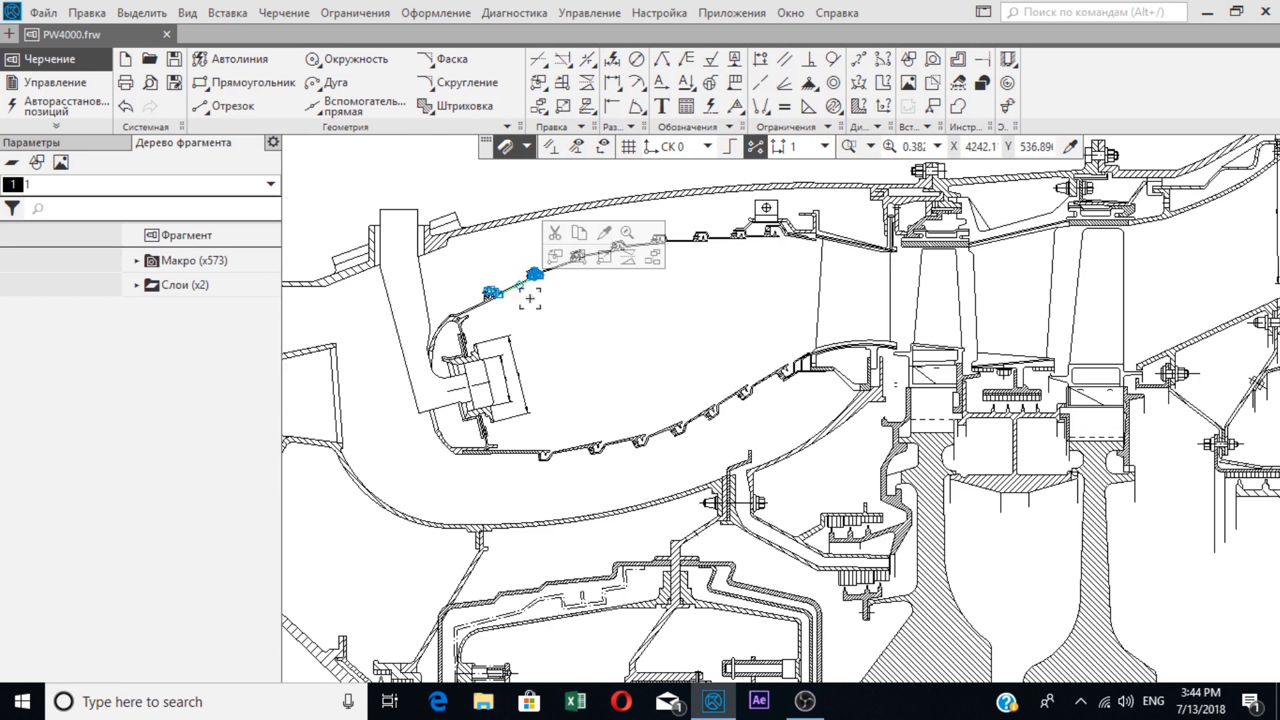
{"action": "left_click", "coordinate": [578, 446]}
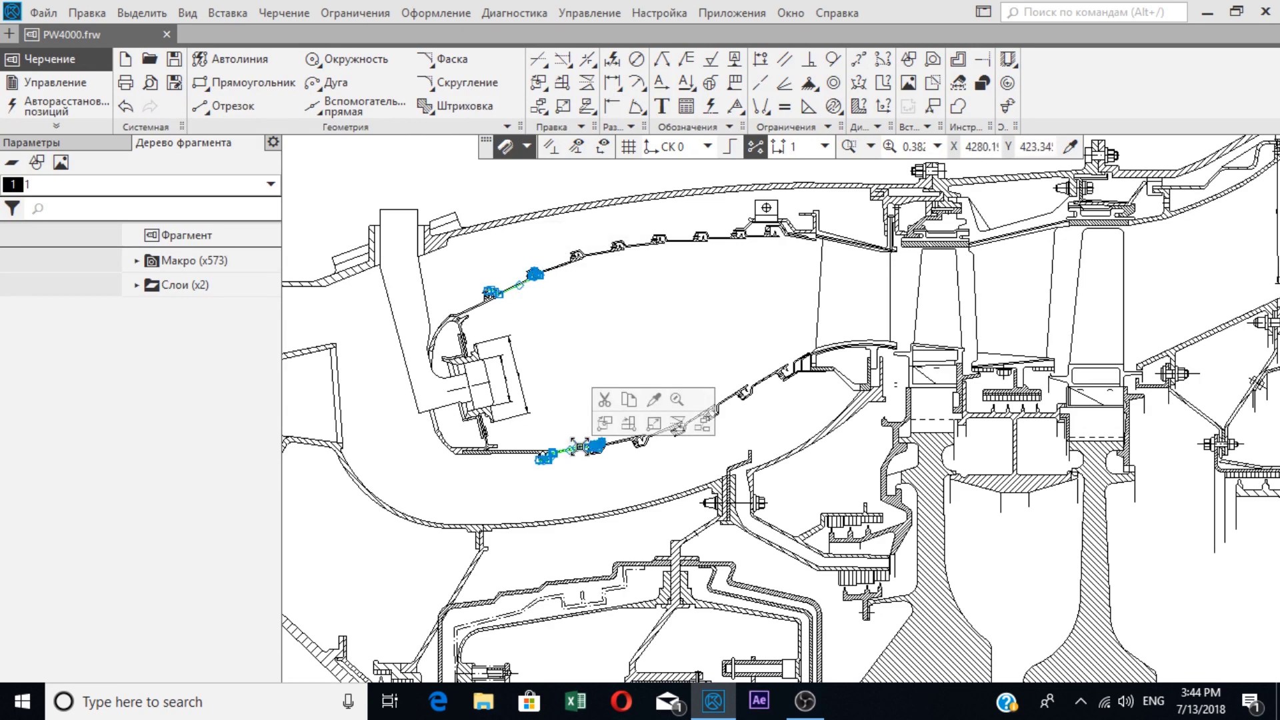
{"action": "scroll", "coordinate": [357, 337], "scroll_direction": "down", "scroll_amount": 4}
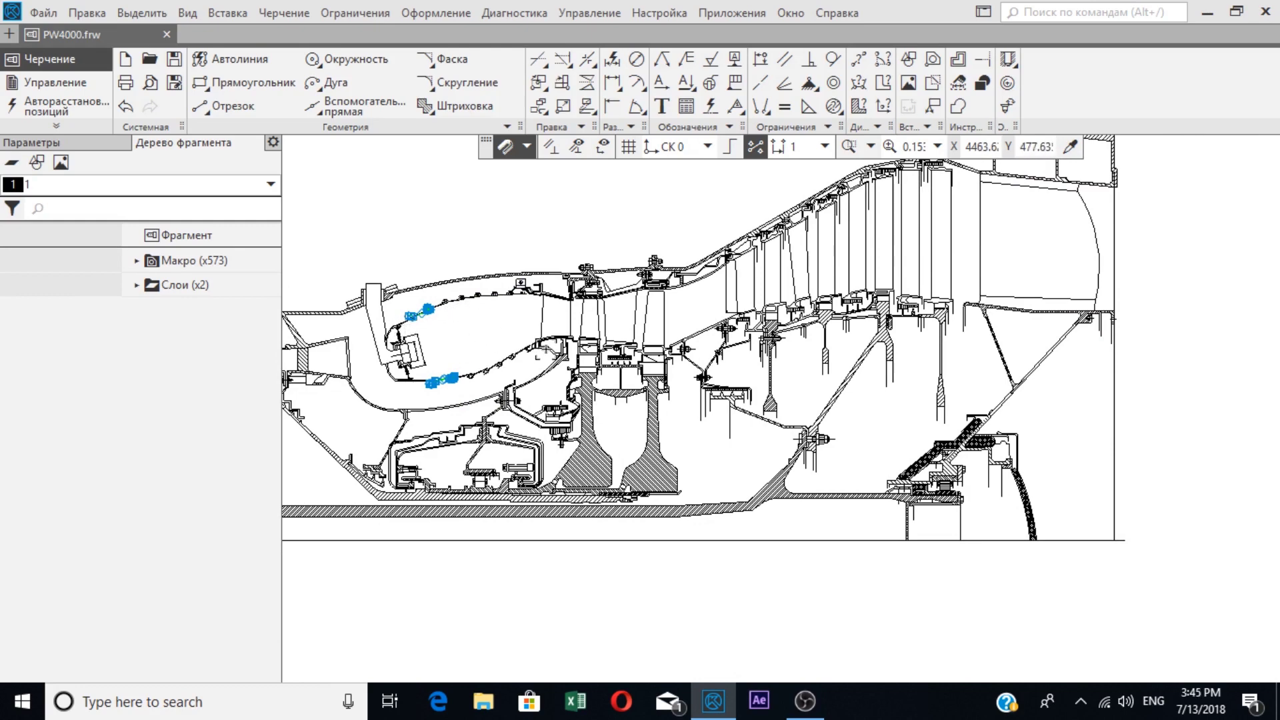
{"action": "scroll", "coordinate": [547, 347], "scroll_direction": "up", "scroll_amount": 3}
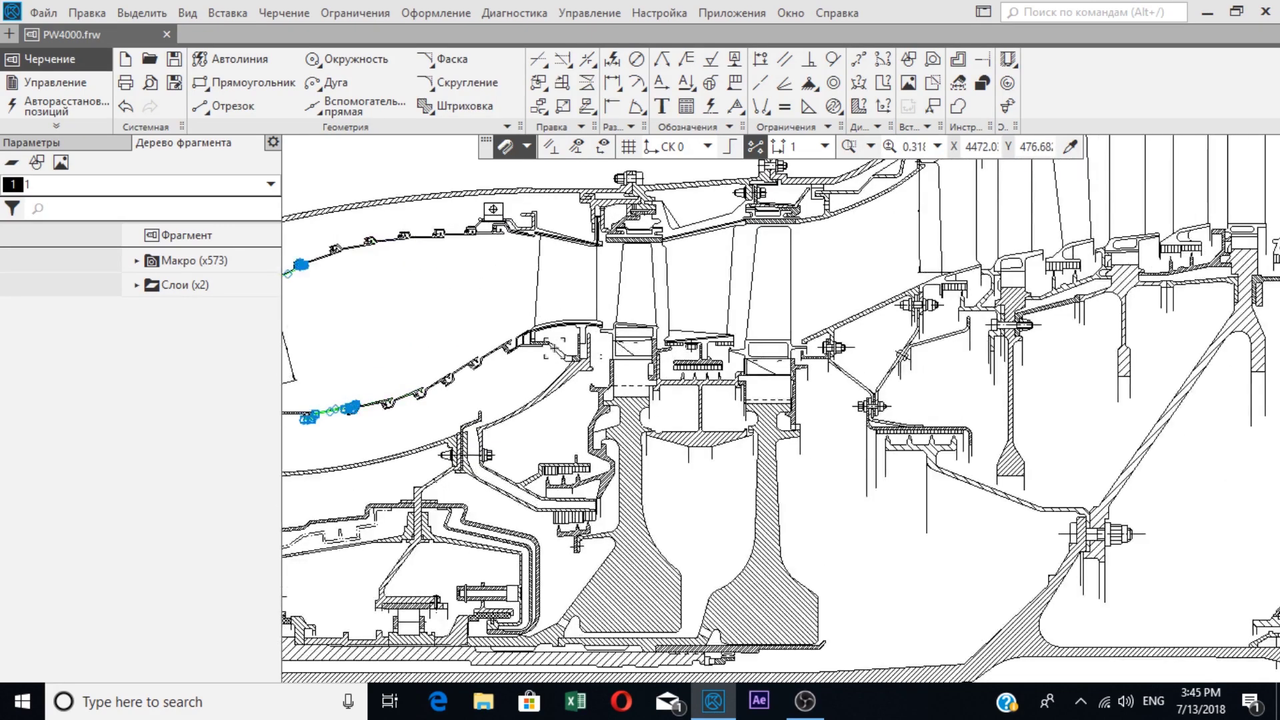
{"action": "scroll", "coordinate": [625, 286], "scroll_direction": "up", "scroll_amount": 2}
Step: Select the first turbine vane trapezoid outline at the combustor exit and inspect it
{"action": "left_click", "coordinate": [615, 278]}
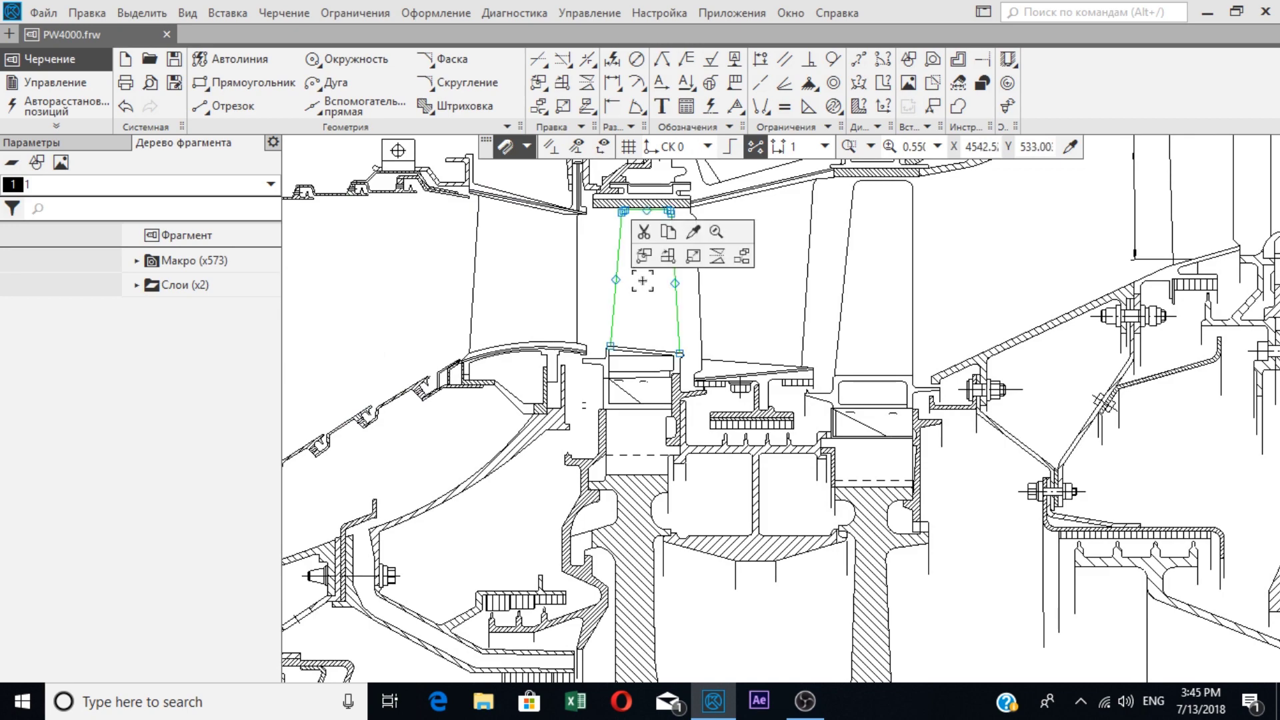
{"action": "scroll", "coordinate": [597, 235], "scroll_direction": "down", "scroll_amount": 2}
{"action": "scroll", "coordinate": [620, 219], "scroll_direction": "up", "scroll_amount": 2}
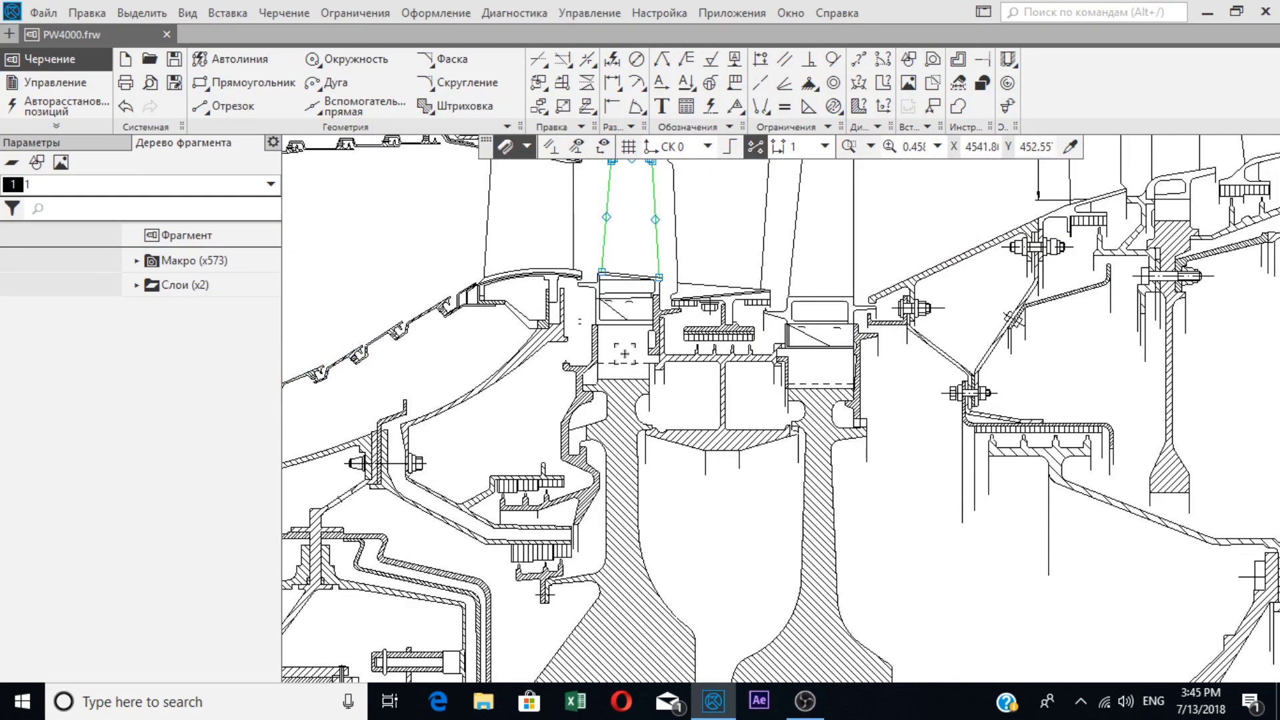
{"action": "scroll", "coordinate": [624, 350], "scroll_direction": "down", "scroll_amount": 2}
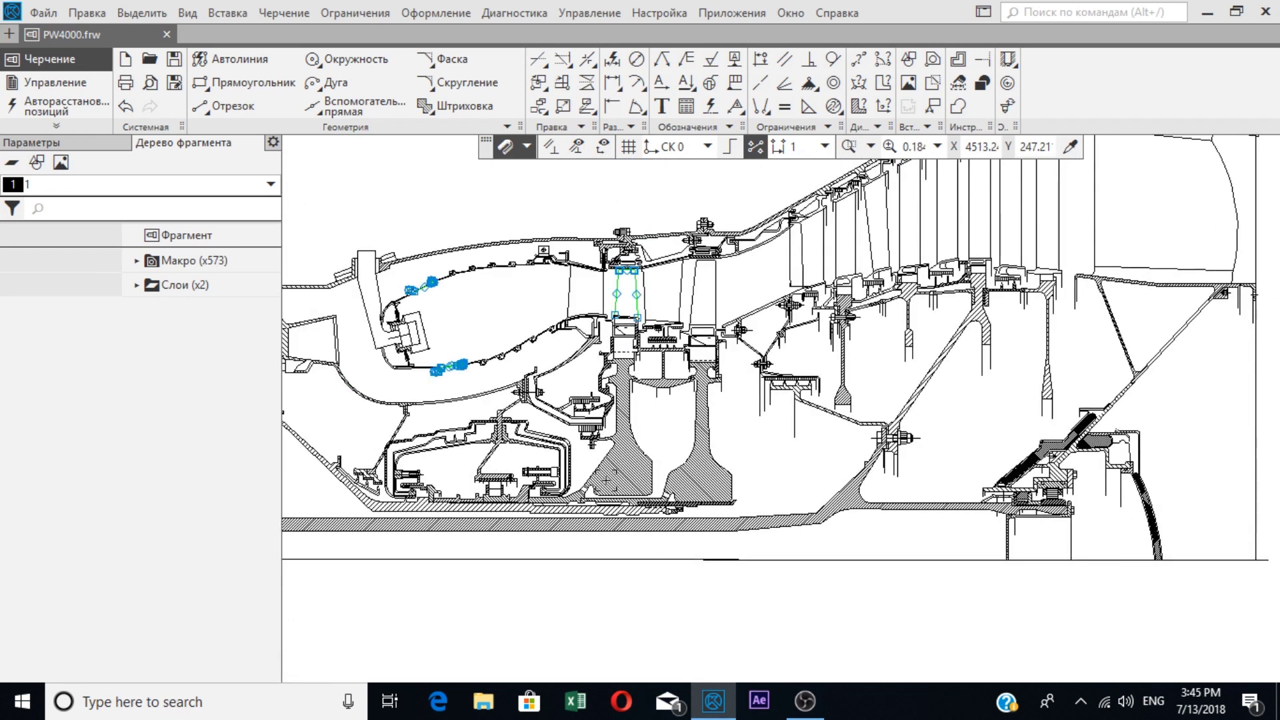
{"action": "scroll", "coordinate": [578, 273], "scroll_direction": "up", "scroll_amount": 2}
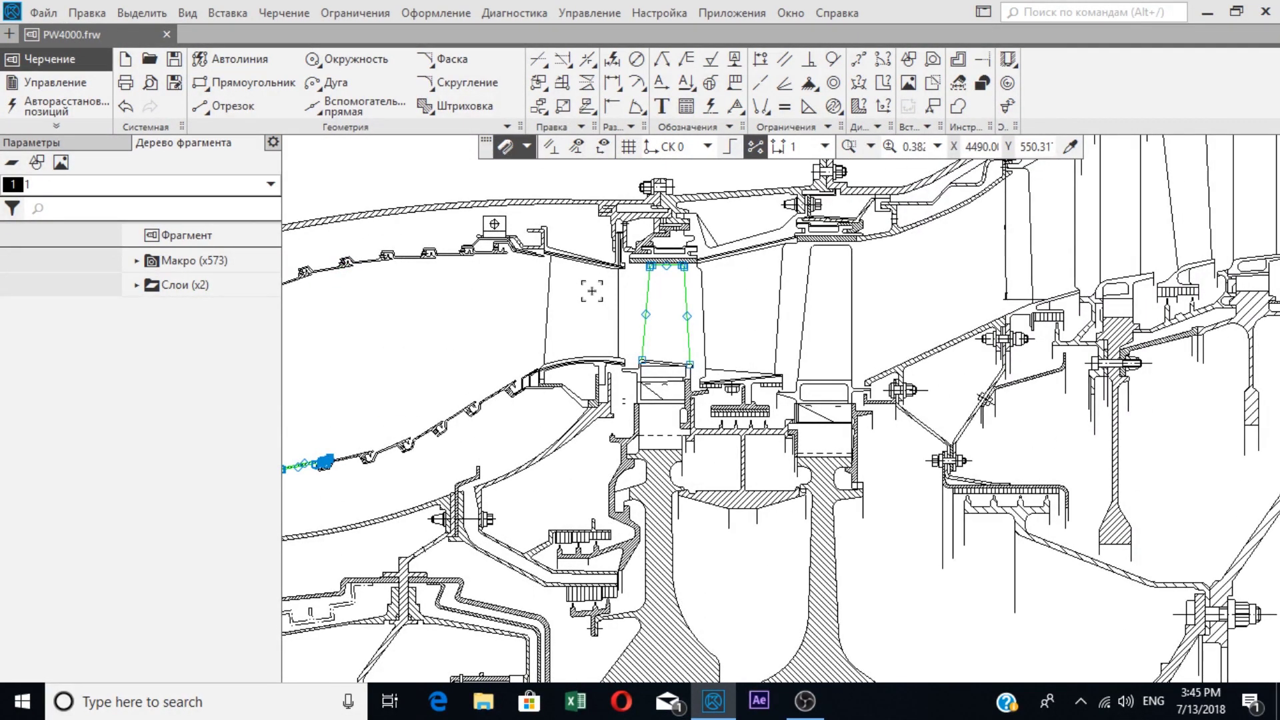
{"action": "scroll", "coordinate": [612, 285], "scroll_direction": "up", "scroll_amount": 2}
{"action": "scroll", "coordinate": [682, 302], "scroll_direction": "down", "scroll_amount": 5}
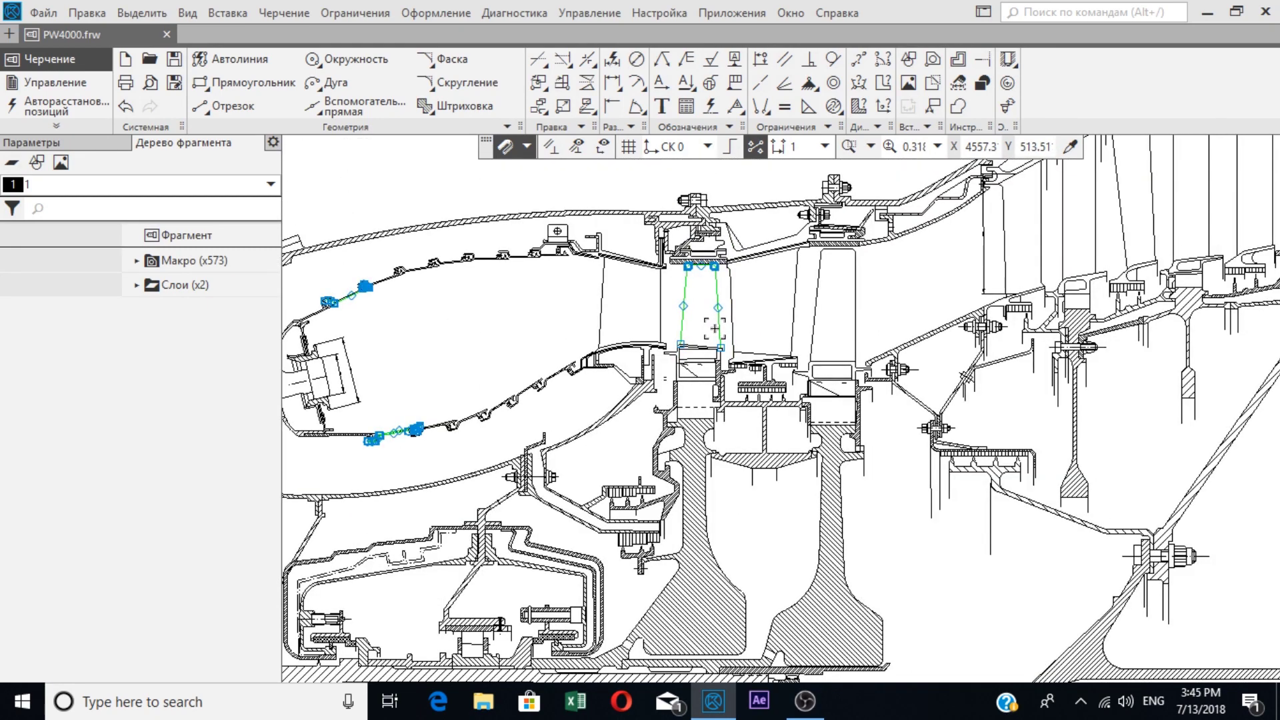
{"action": "scroll", "coordinate": [715, 328], "scroll_direction": "down", "scroll_amount": 2}
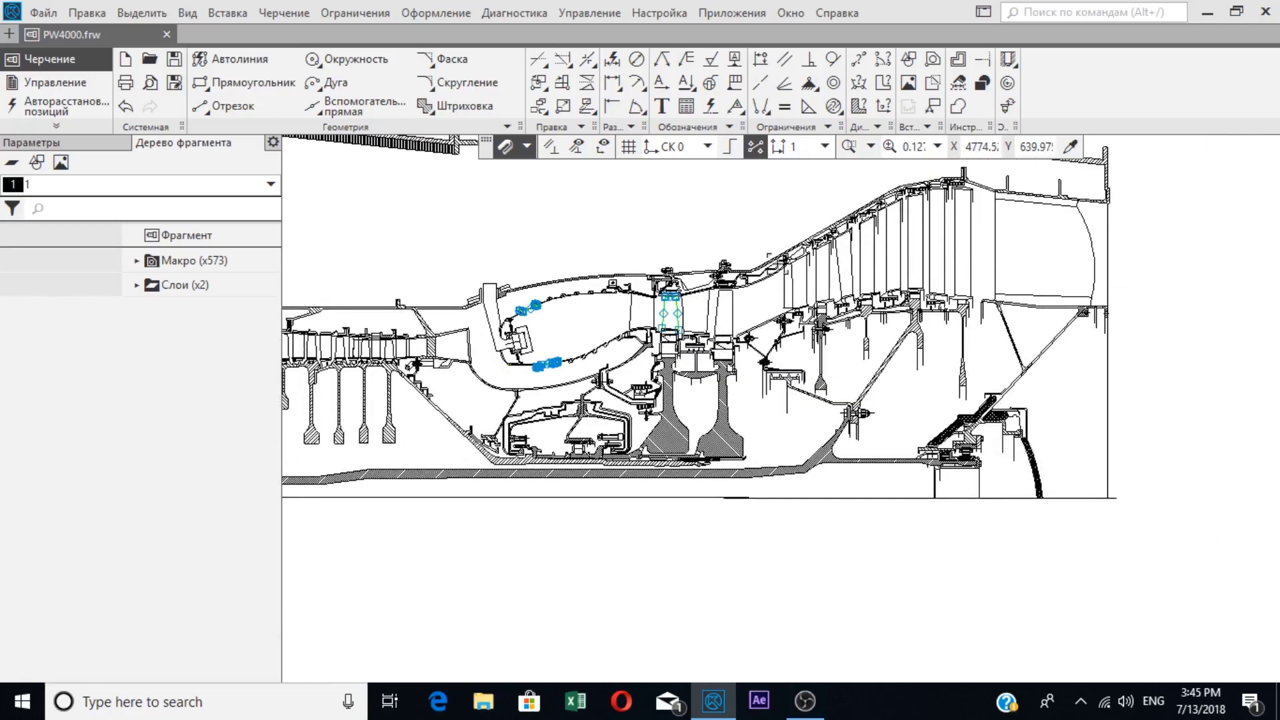
{"action": "scroll", "coordinate": [854, 262], "scroll_direction": "up", "scroll_amount": 1}
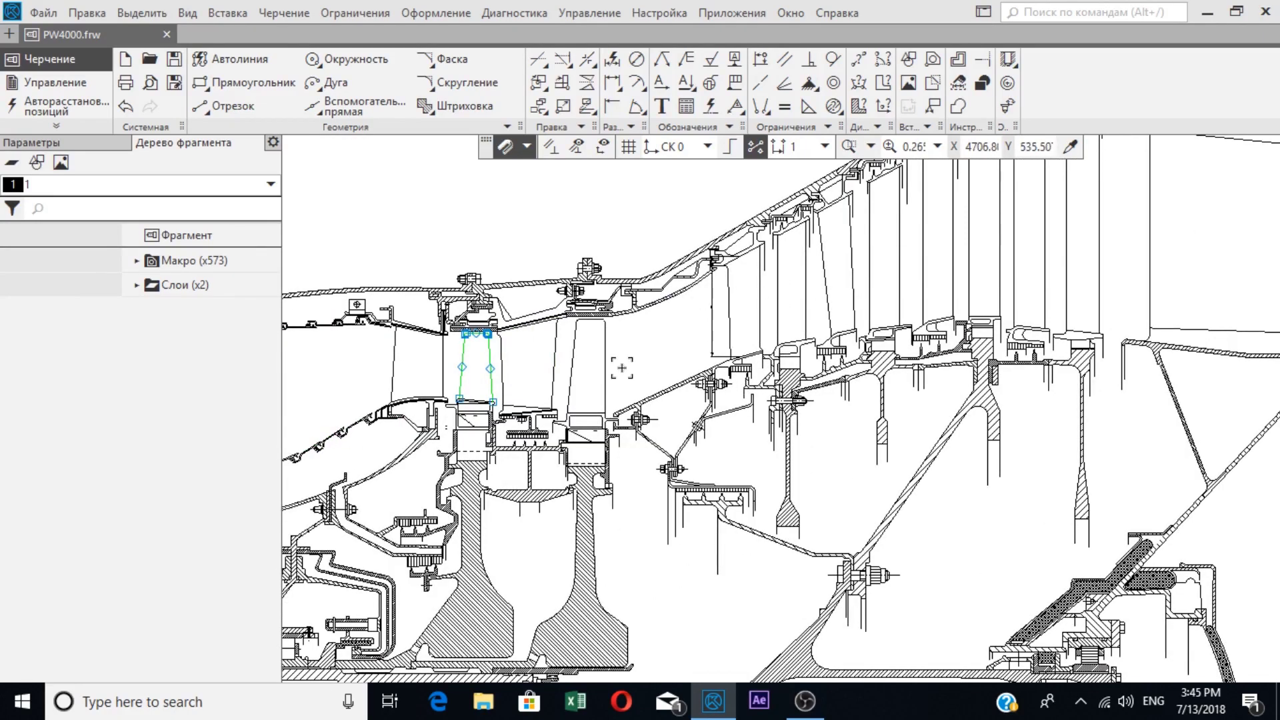
Step: Add the second vane outline and three vertical vane lines in later turbine stages to the selection
{"action": "left_click", "coordinate": [593, 385]}
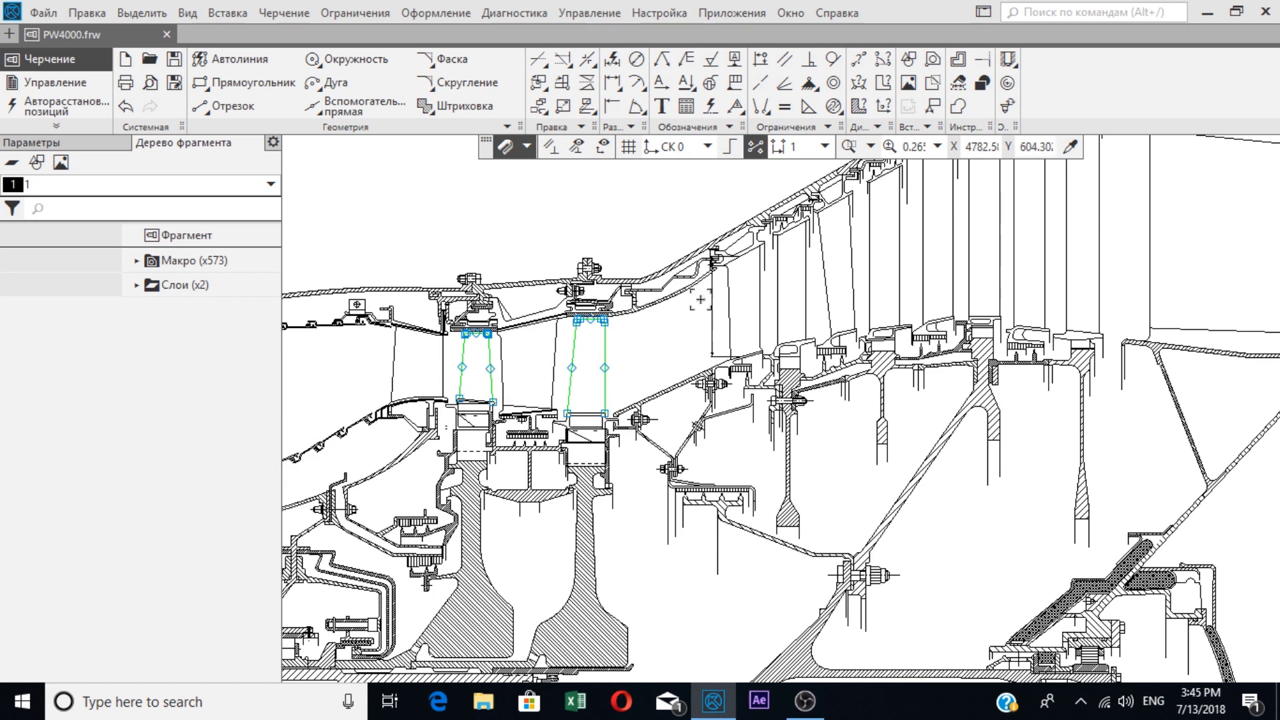
{"action": "left_click", "coordinate": [778, 294]}
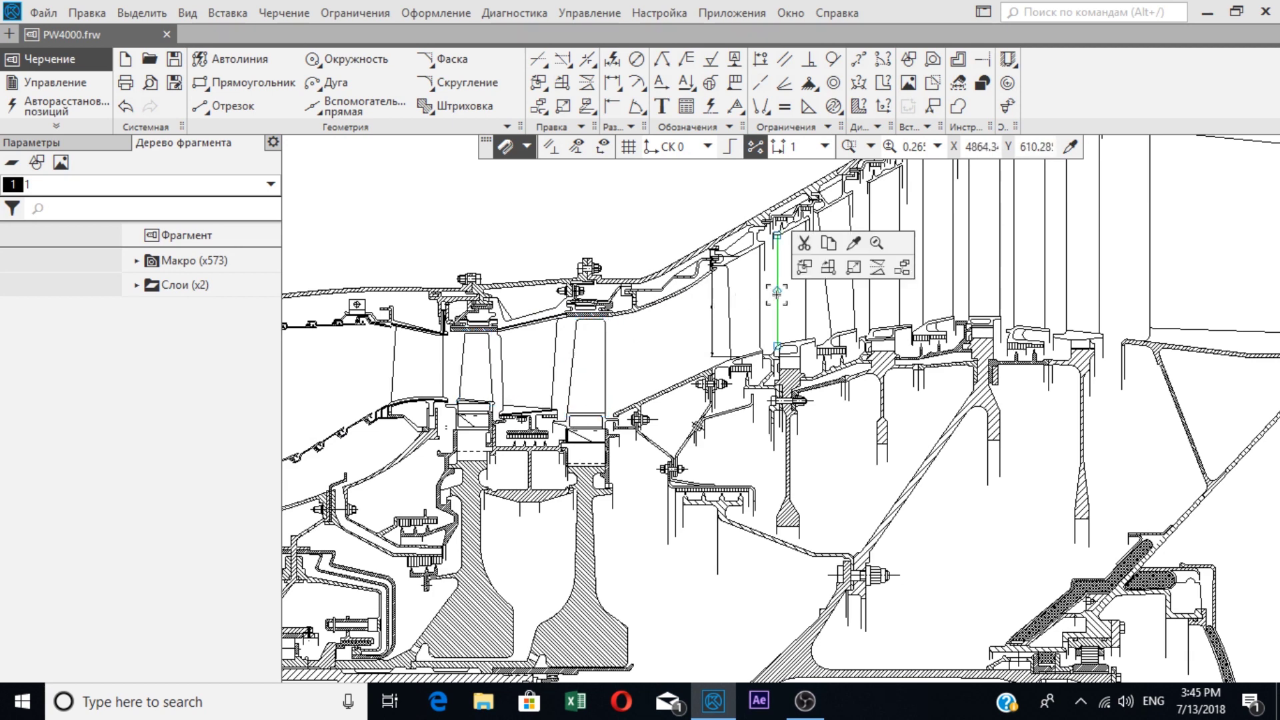
{"action": "left_click", "coordinate": [805, 297]}
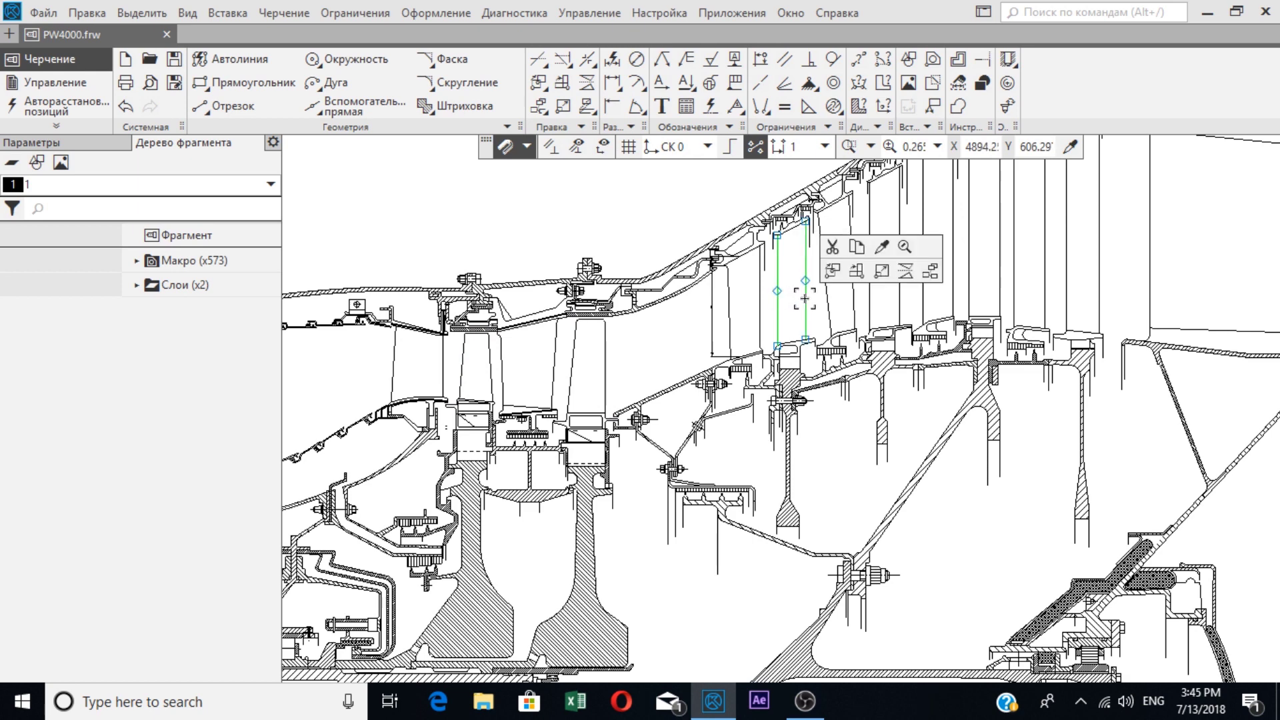
{"action": "left_click", "coordinate": [869, 291]}
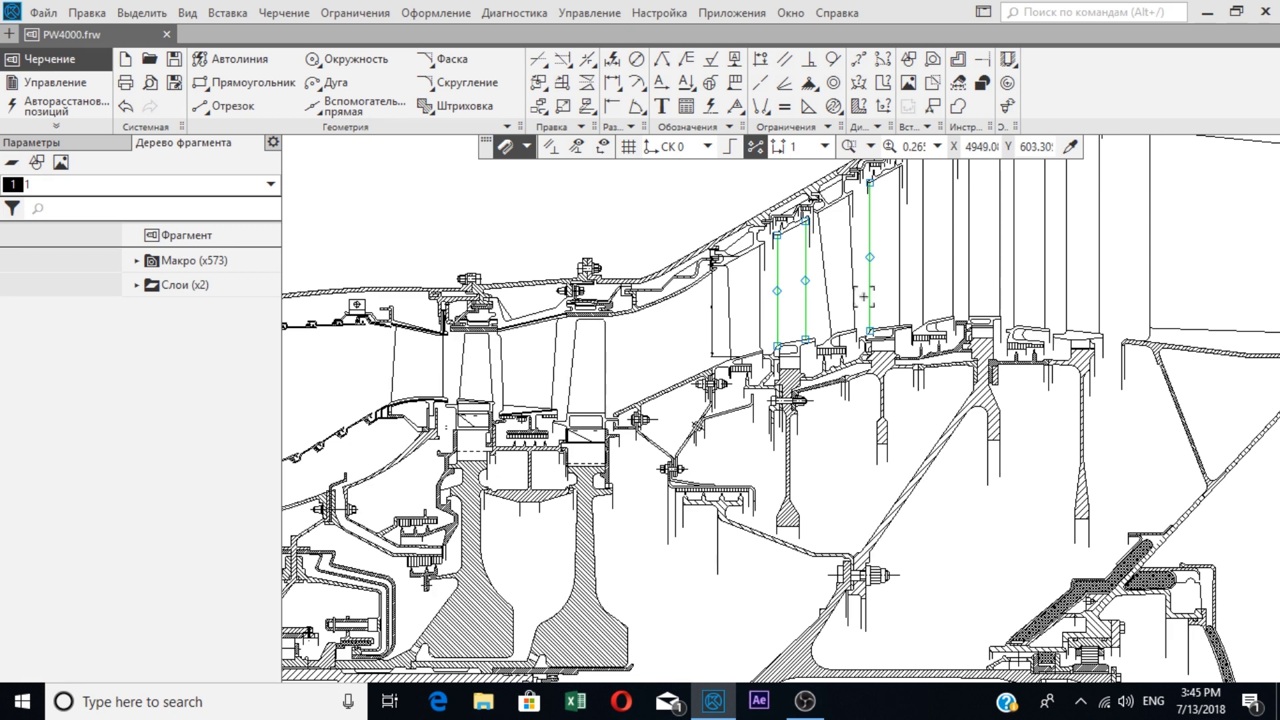
{"action": "scroll", "coordinate": [864, 296], "scroll_direction": "down", "scroll_amount": 5}
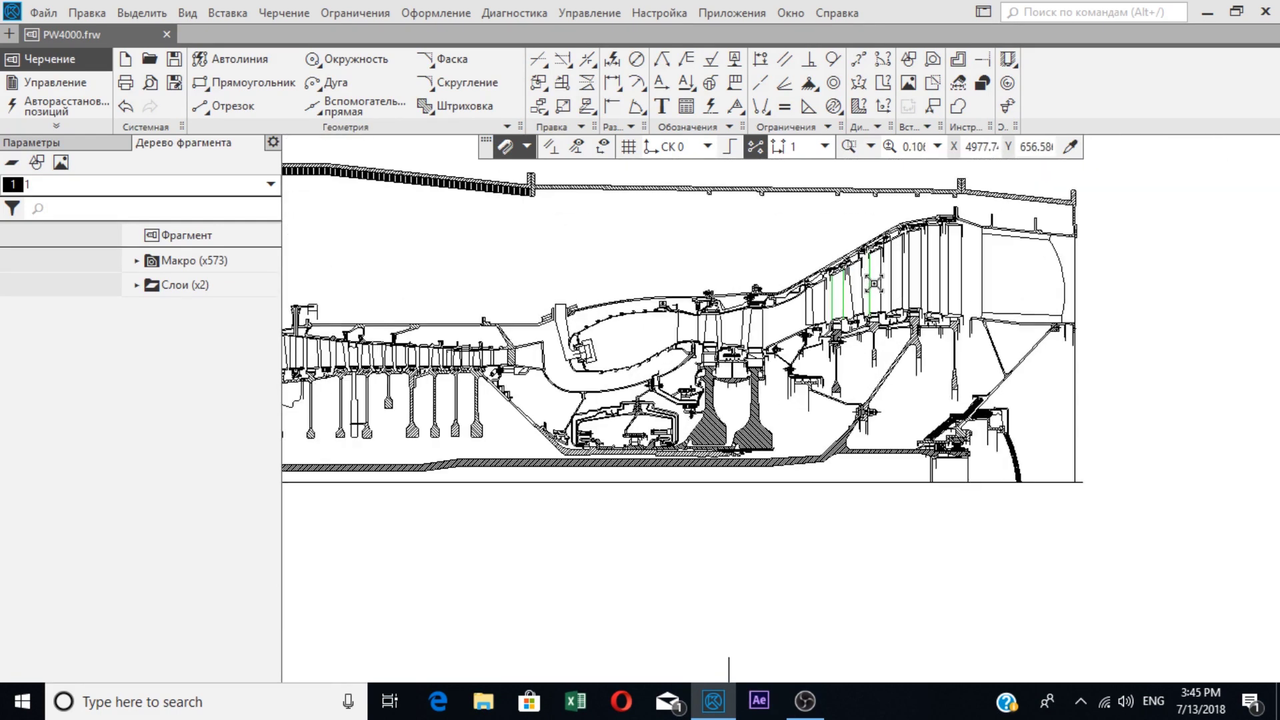
Step: Zoom across the whole engine drawing, ending close on the circled front gearbox and bearing assembly
{"action": "scroll", "coordinate": [874, 283], "scroll_direction": "up", "scroll_amount": 3}
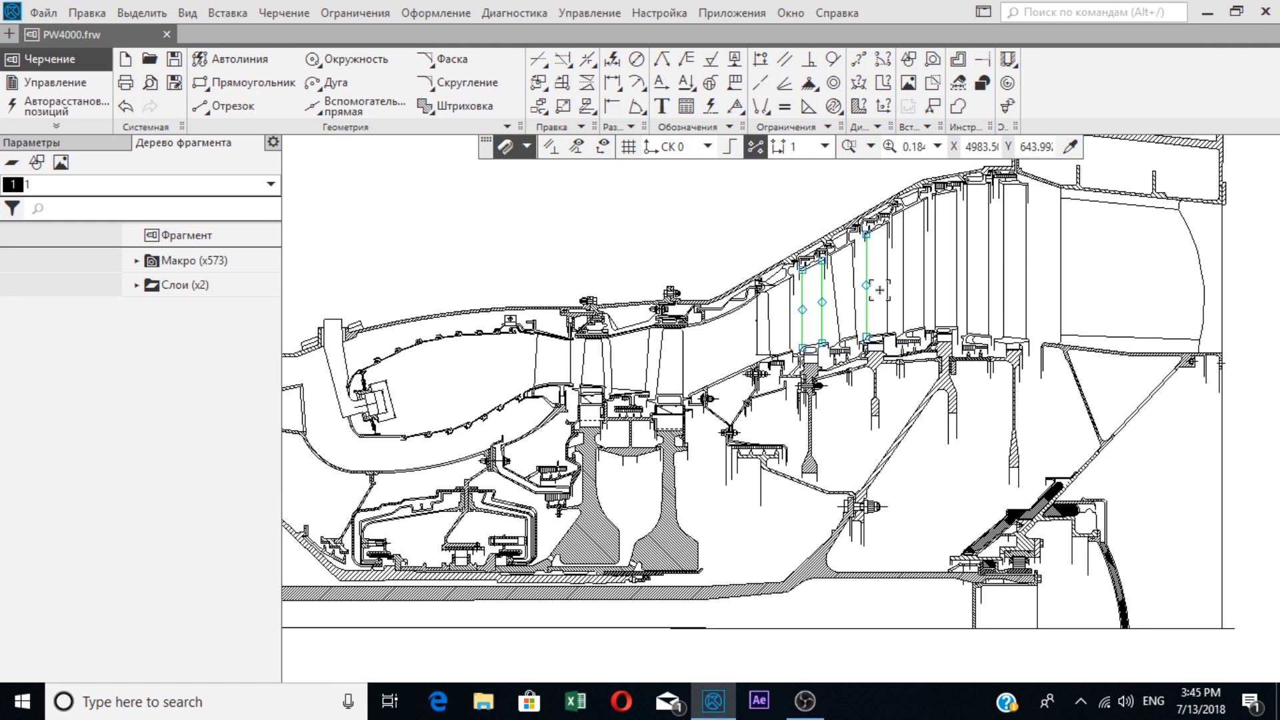
{"action": "scroll", "coordinate": [880, 290], "scroll_direction": "down", "scroll_amount": 7}
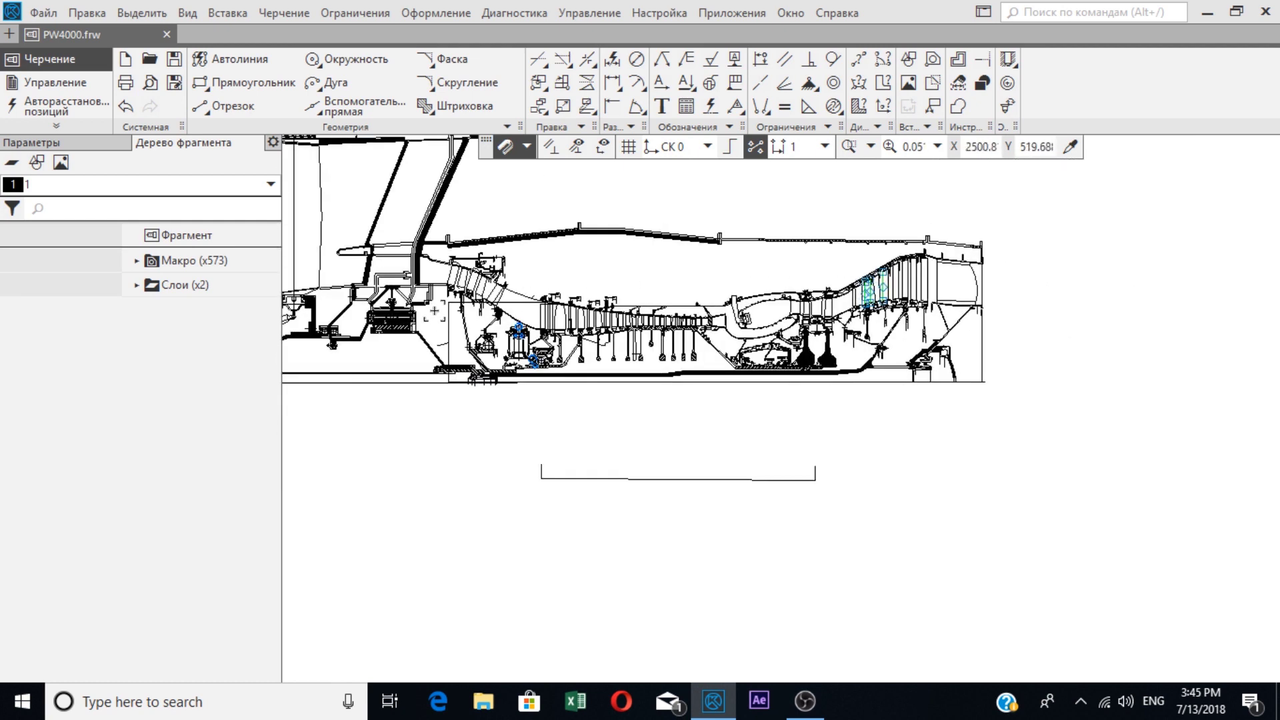
{"action": "scroll", "coordinate": [435, 311], "scroll_direction": "down", "scroll_amount": 3}
{"action": "scroll", "coordinate": [342, 290], "scroll_direction": "up", "scroll_amount": 4}
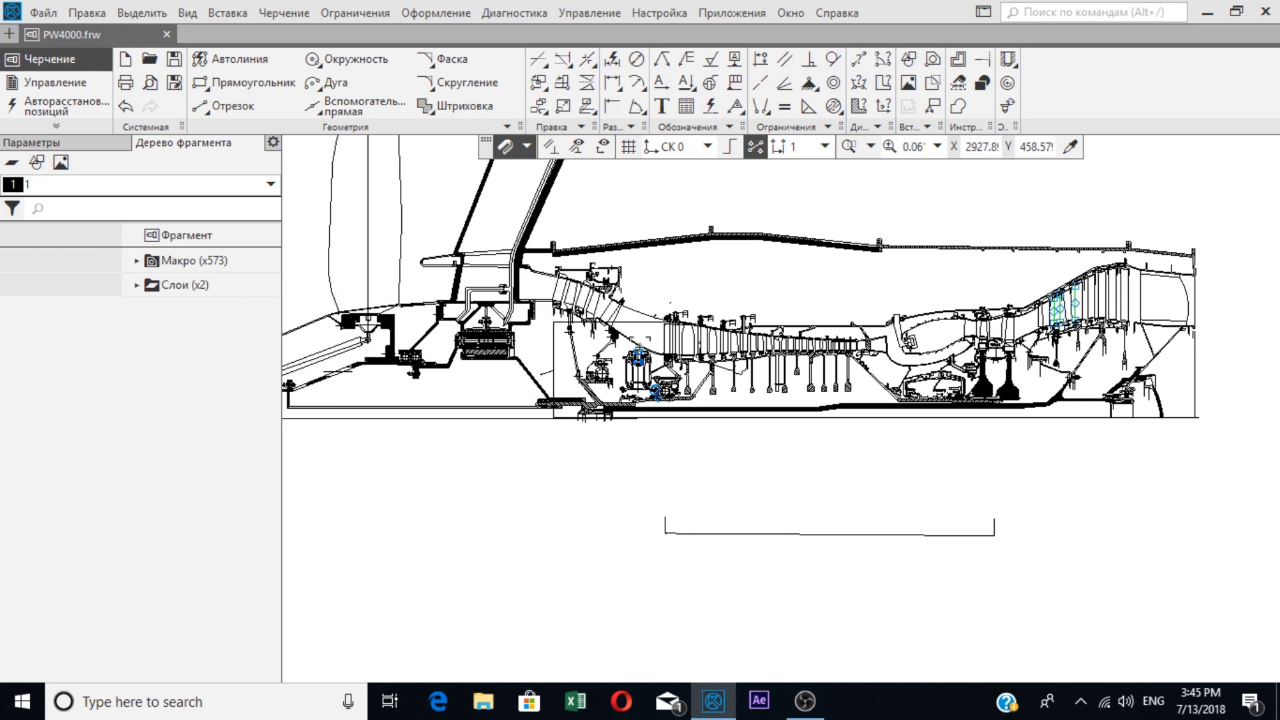
{"action": "scroll", "coordinate": [1072, 370], "scroll_direction": "up", "scroll_amount": 6}
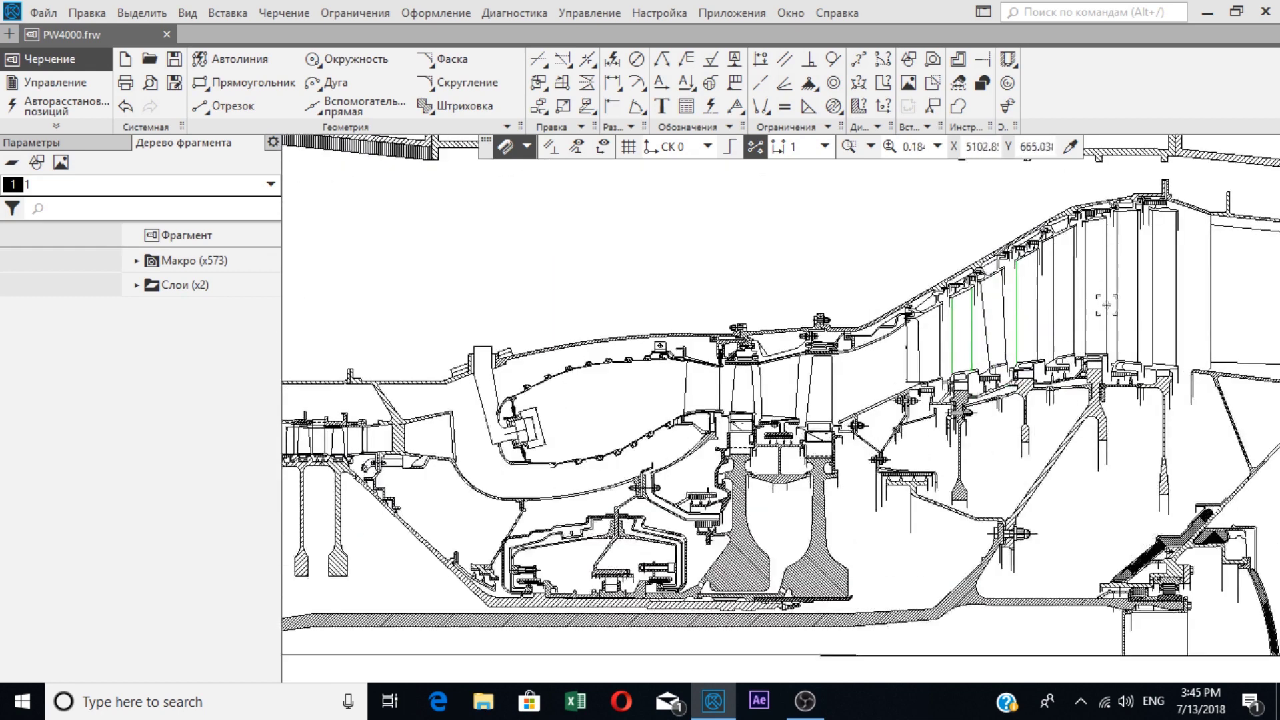
{"action": "scroll", "coordinate": [680, 429], "scroll_direction": "down", "scroll_amount": 3}
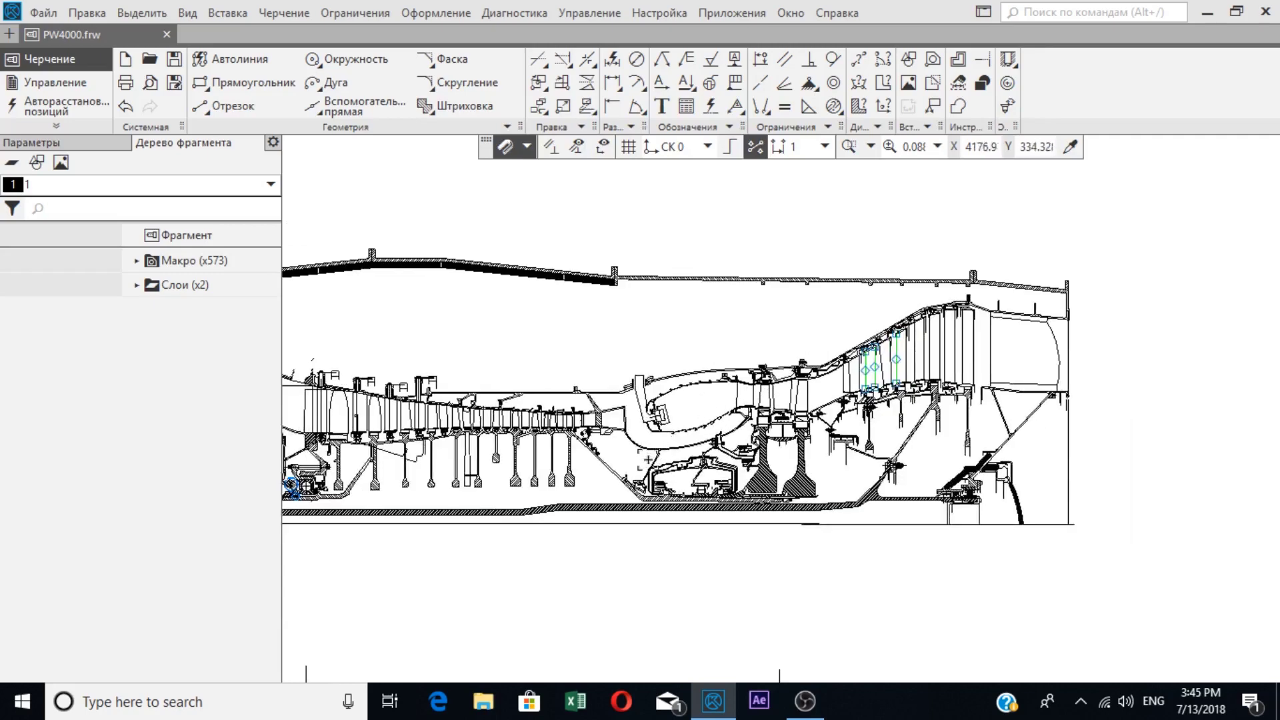
{"action": "scroll", "coordinate": [646, 459], "scroll_direction": "up", "scroll_amount": 3}
{"action": "scroll", "coordinate": [651, 425], "scroll_direction": "up", "scroll_amount": 4}
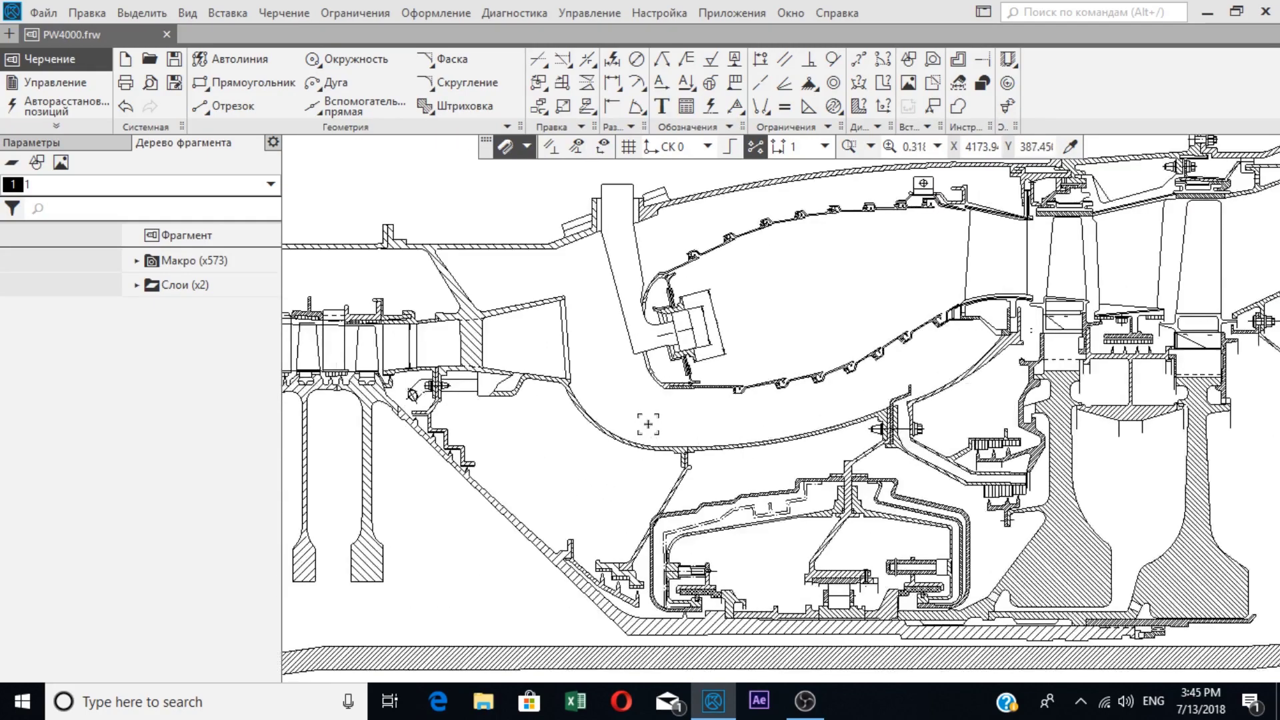
{"action": "scroll", "coordinate": [486, 298], "scroll_direction": "down", "scroll_amount": 4}
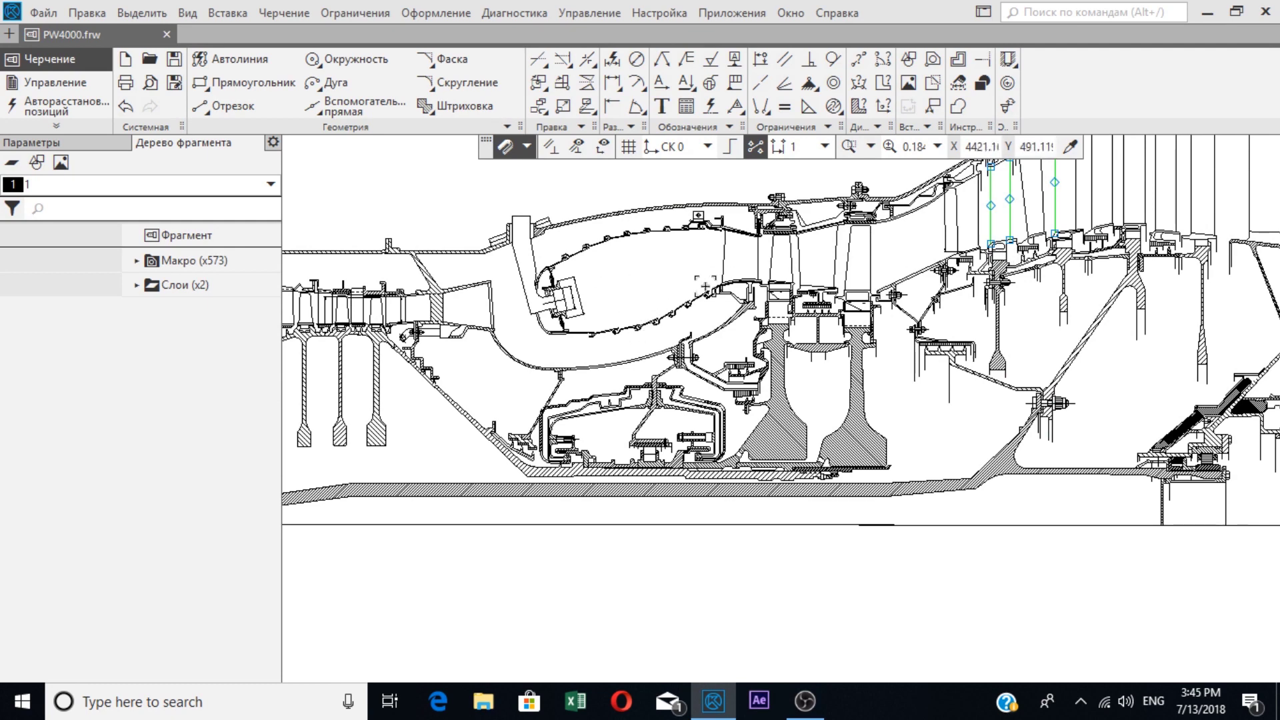
{"action": "scroll", "coordinate": [705, 287], "scroll_direction": "up", "scroll_amount": 2}
{"action": "scroll", "coordinate": [744, 297], "scroll_direction": "down", "scroll_amount": 1}
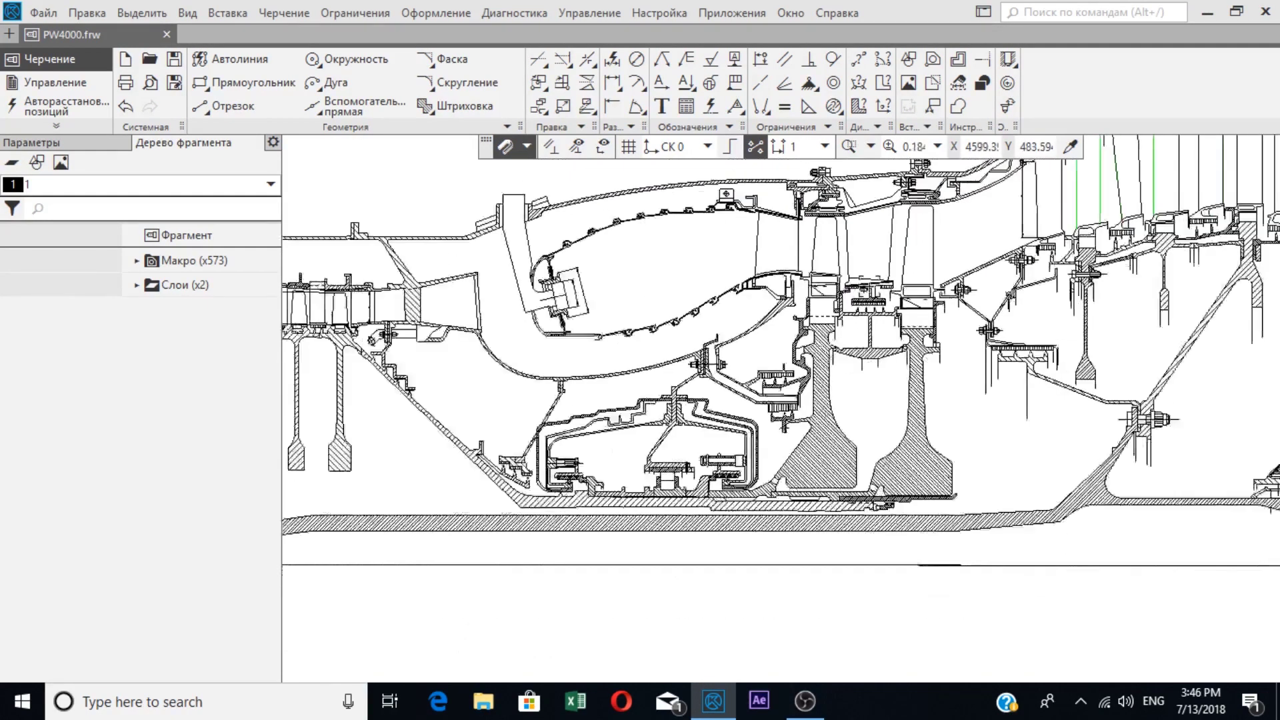
{"action": "scroll", "coordinate": [867, 288], "scroll_direction": "down", "scroll_amount": 3}
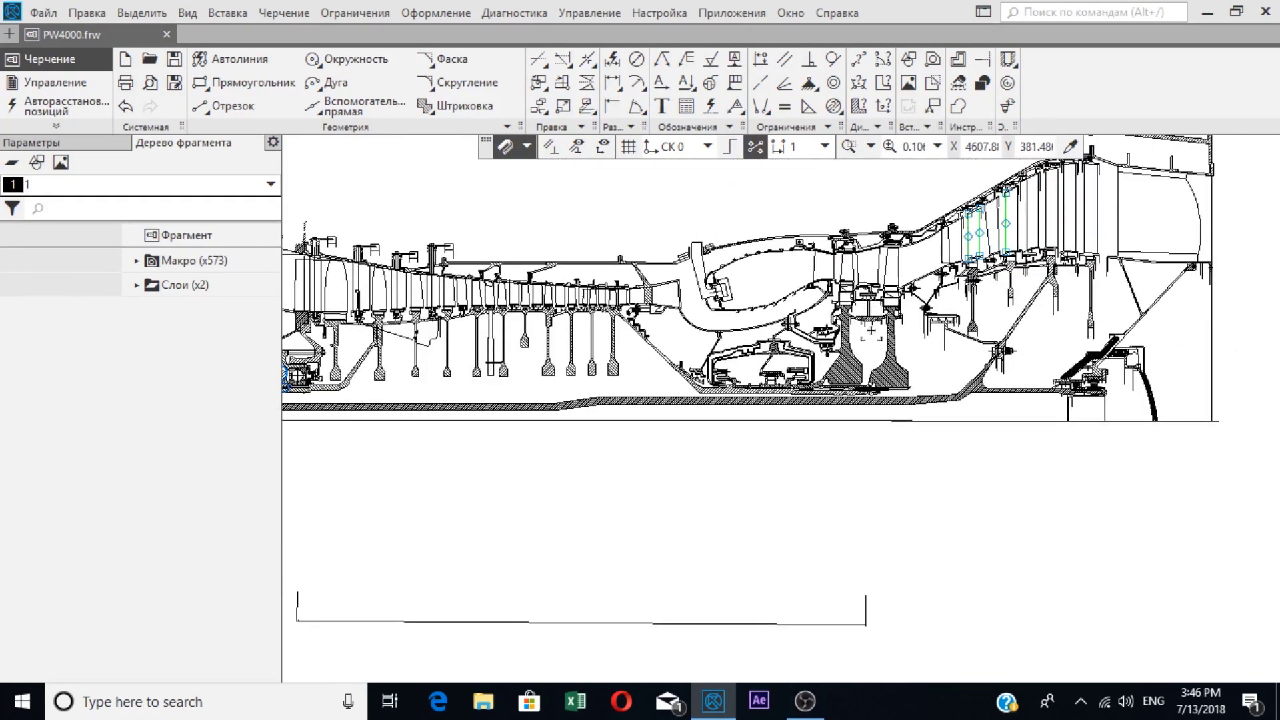
{"action": "scroll", "coordinate": [871, 347], "scroll_direction": "up", "scroll_amount": 3}
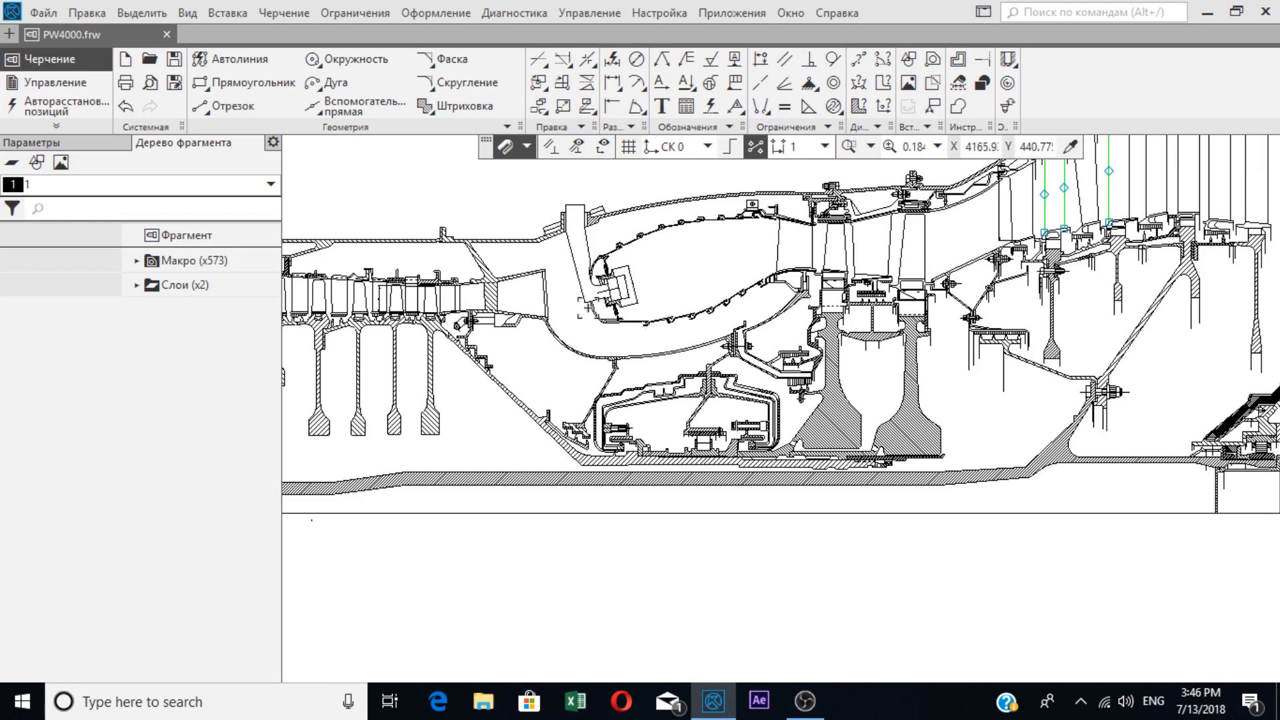
{"action": "scroll", "coordinate": [471, 286], "scroll_direction": "down", "scroll_amount": 3}
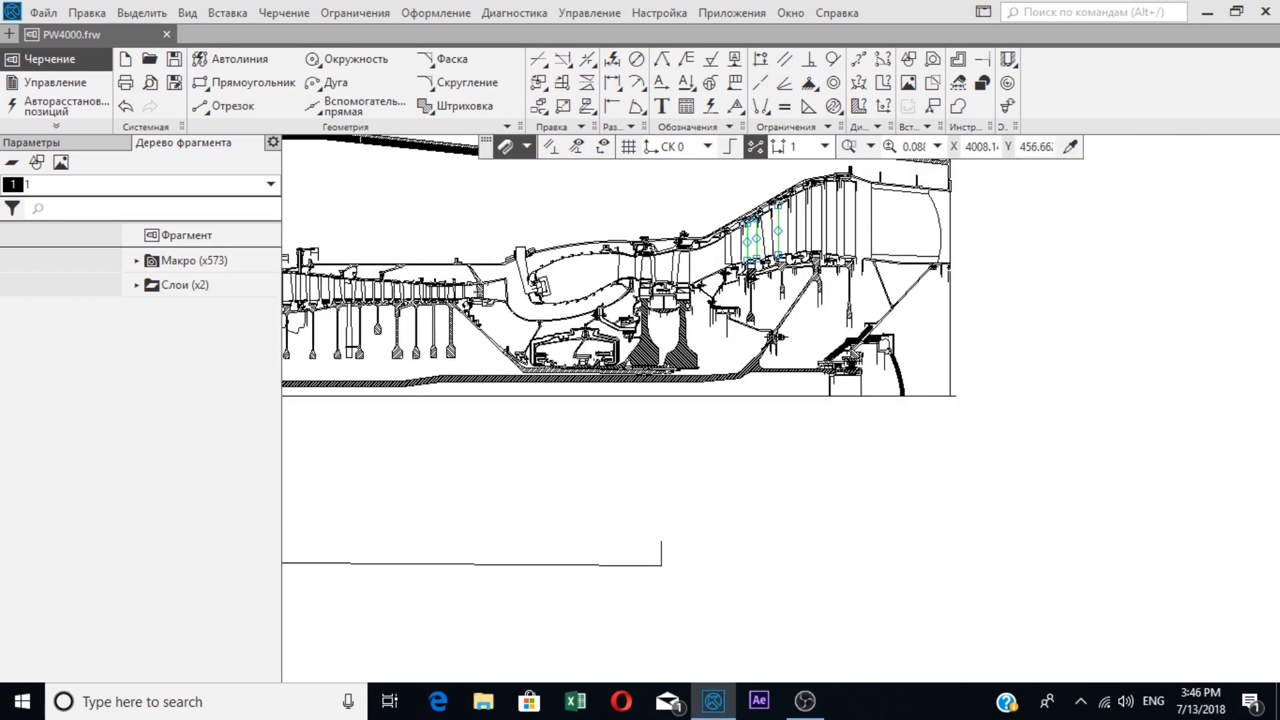
{"action": "scroll", "coordinate": [492, 289], "scroll_direction": "down", "scroll_amount": 8}
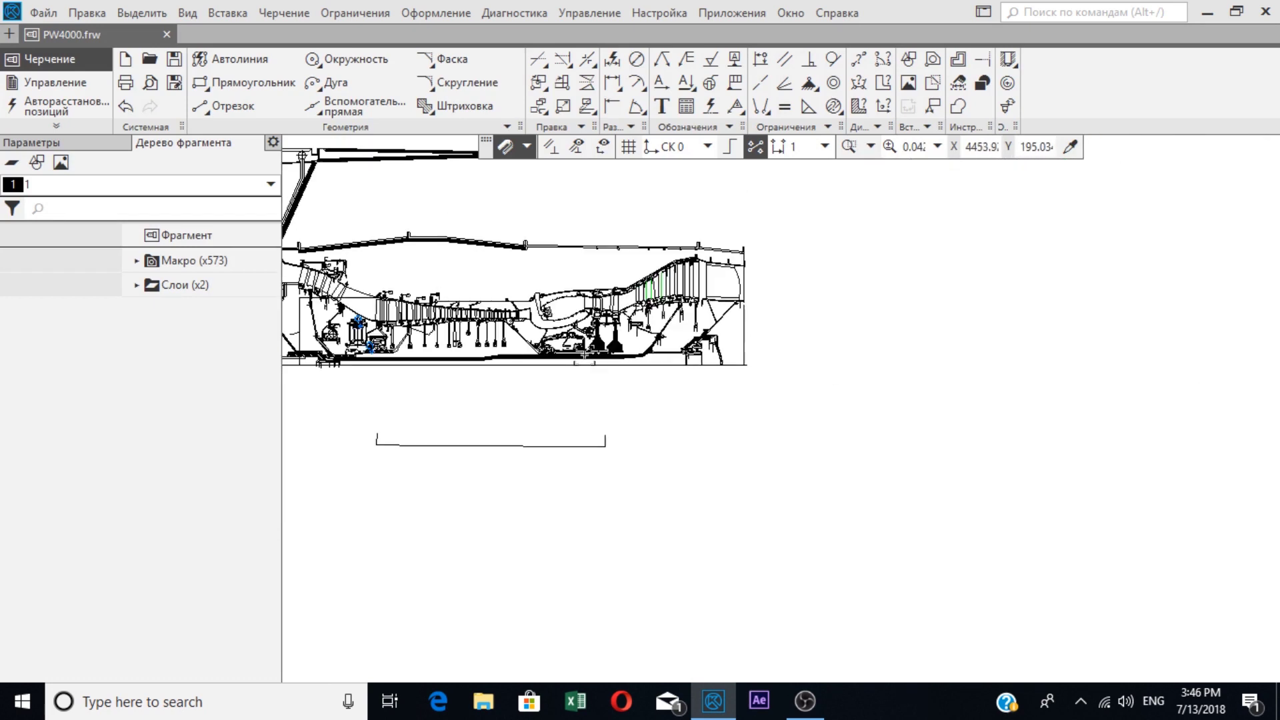
{"action": "scroll", "coordinate": [377, 296], "scroll_direction": "up", "scroll_amount": 10}
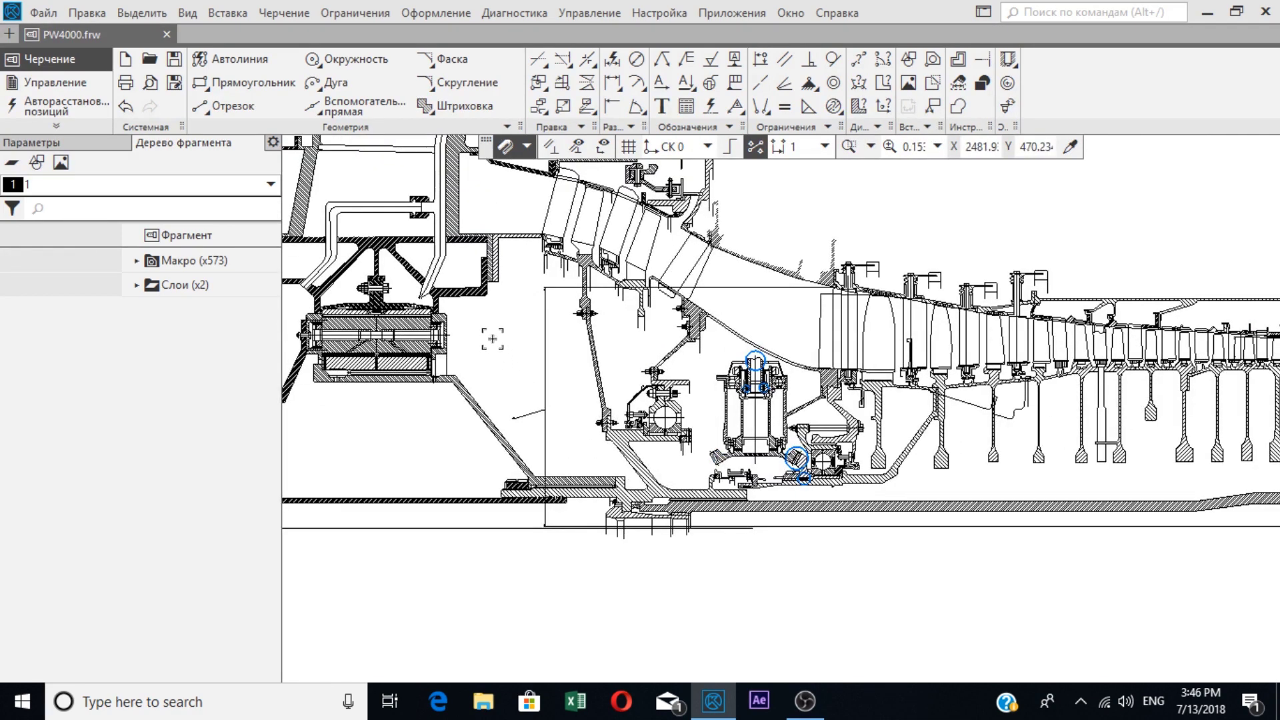
Step: Zoom out, then close in on the circled bevel gear and the ball bearing beside it
{"action": "scroll", "coordinate": [453, 264], "scroll_direction": "down", "scroll_amount": 4}
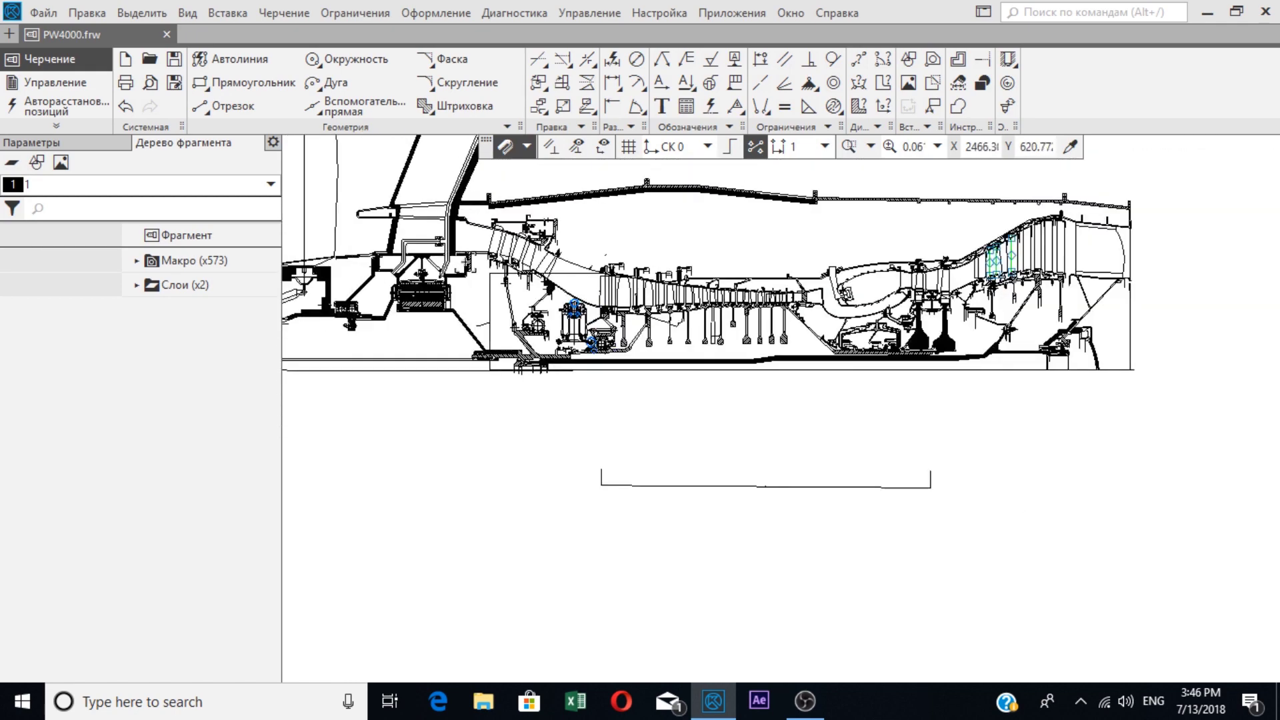
{"action": "scroll", "coordinate": [568, 298], "scroll_direction": "up", "scroll_amount": 8}
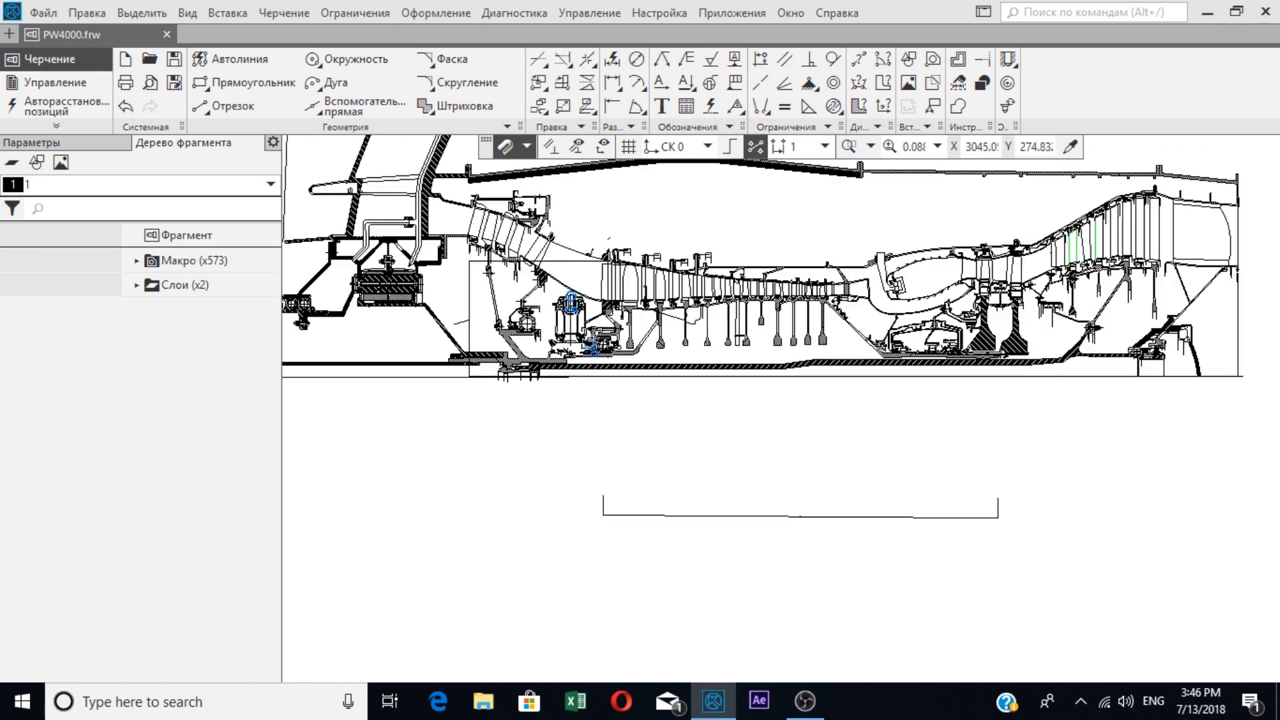
{"action": "scroll", "coordinate": [584, 343], "scroll_direction": "up", "scroll_amount": 3}
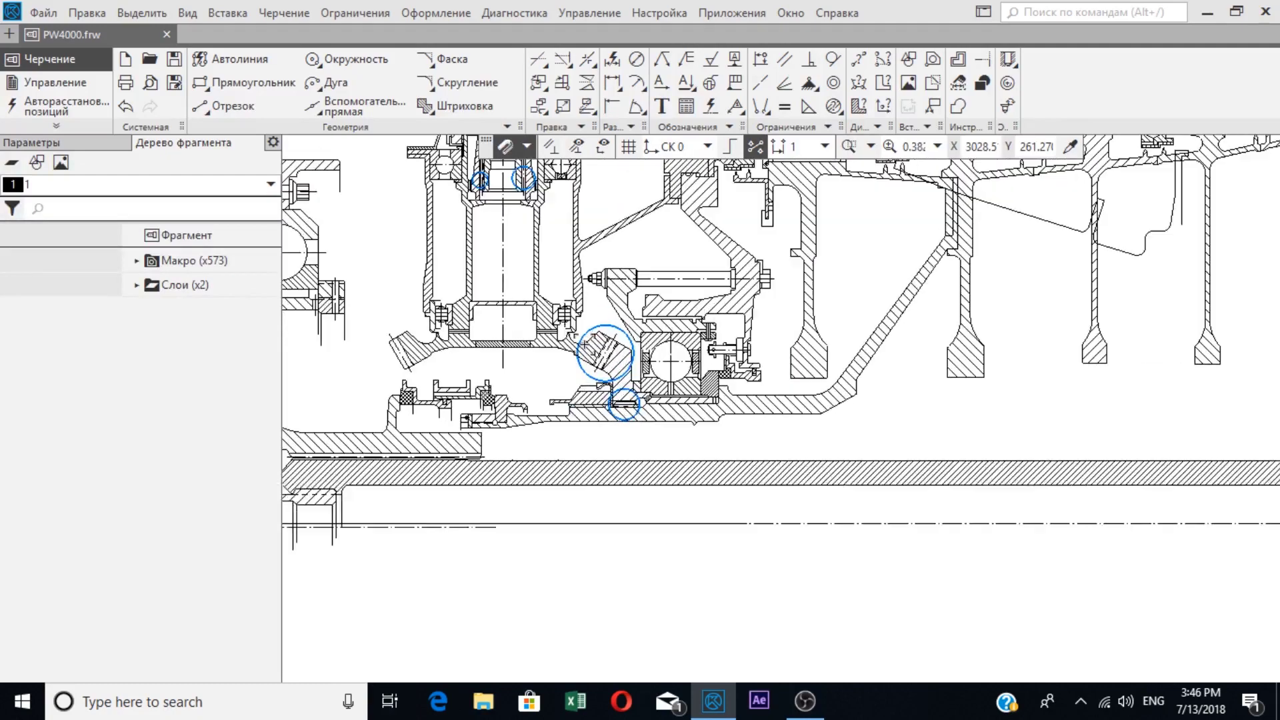
{"action": "scroll", "coordinate": [582, 342], "scroll_direction": "down", "scroll_amount": 5}
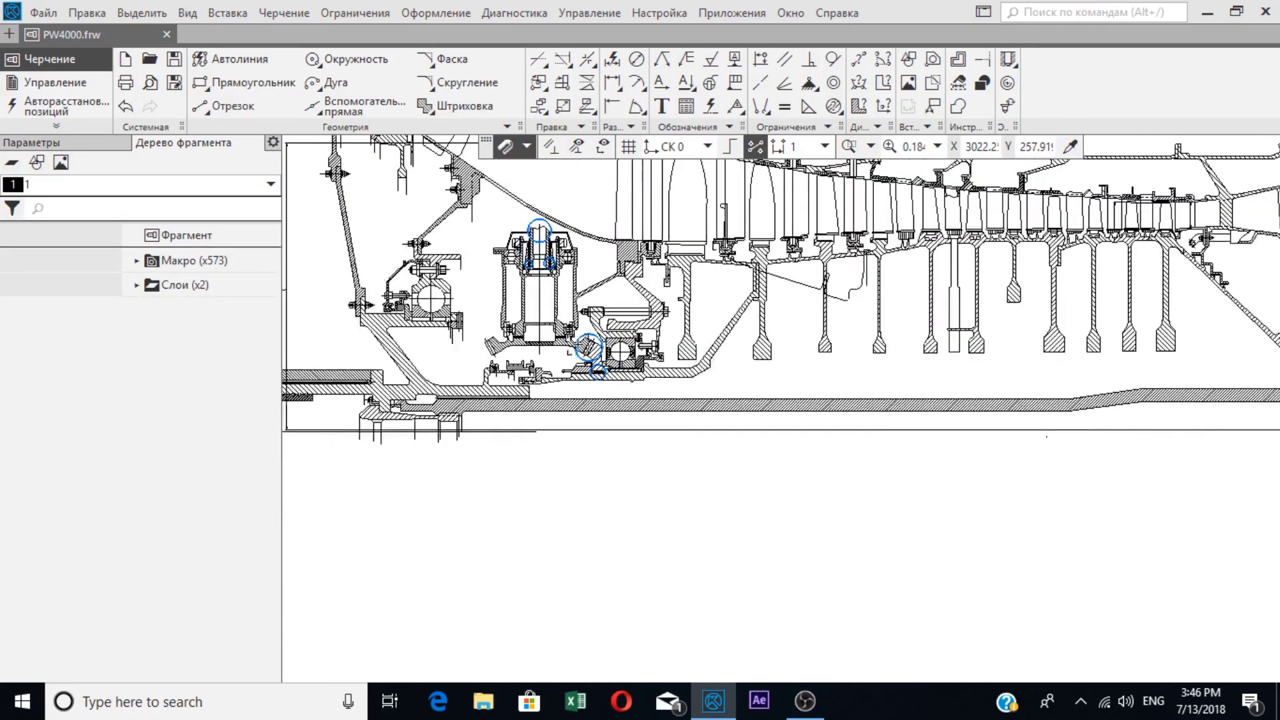
{"action": "scroll", "coordinate": [585, 337], "scroll_direction": "up", "scroll_amount": 5}
{"action": "scroll", "coordinate": [585, 337], "scroll_direction": "up", "scroll_amount": 1}
{"action": "scroll", "coordinate": [583, 341], "scroll_direction": "down", "scroll_amount": 3}
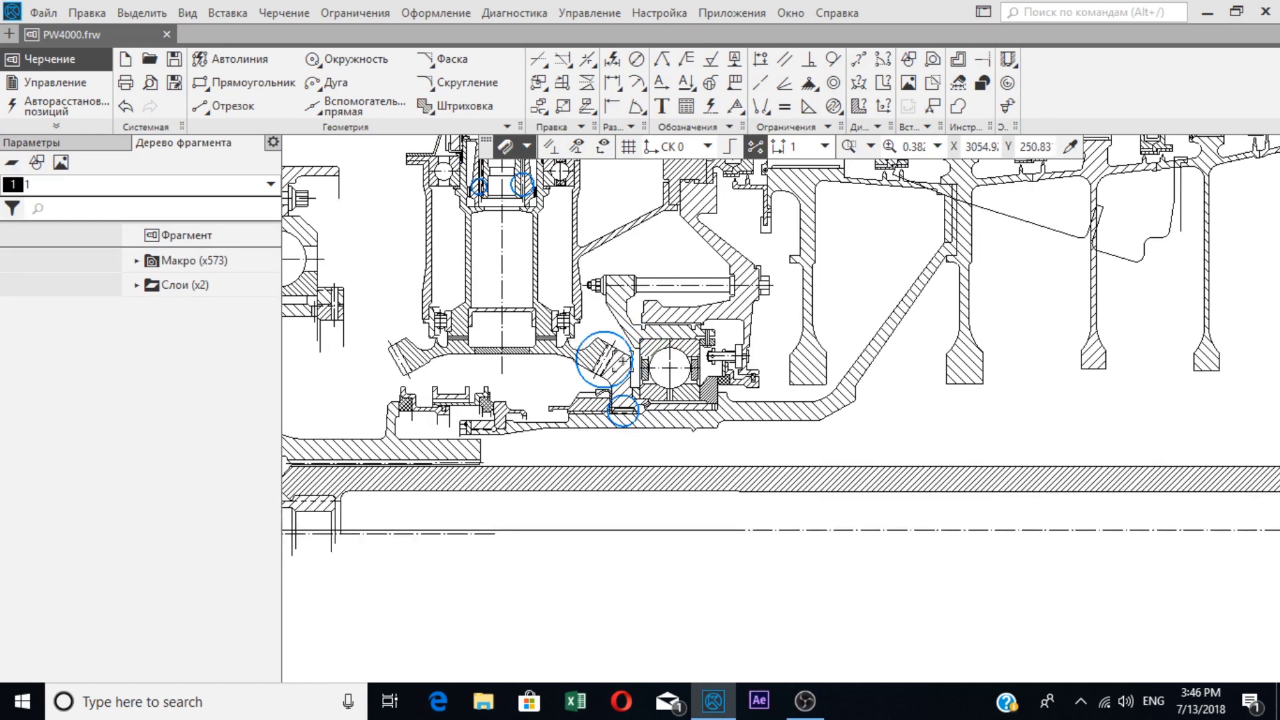
{"action": "scroll", "coordinate": [667, 404], "scroll_direction": "up", "scroll_amount": 6}
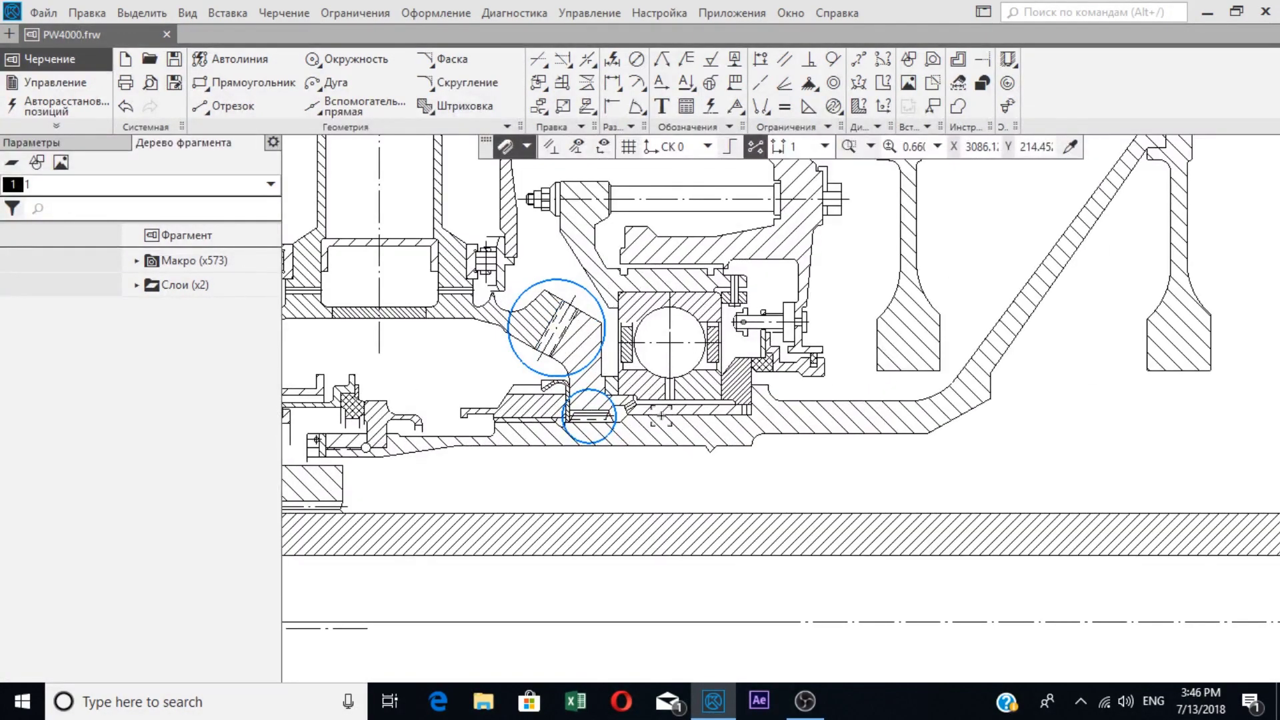
Step: Select the hatched support under the bevel gear, clear the selection with Esc, and reselect it
{"action": "left_click", "coordinate": [767, 424]}
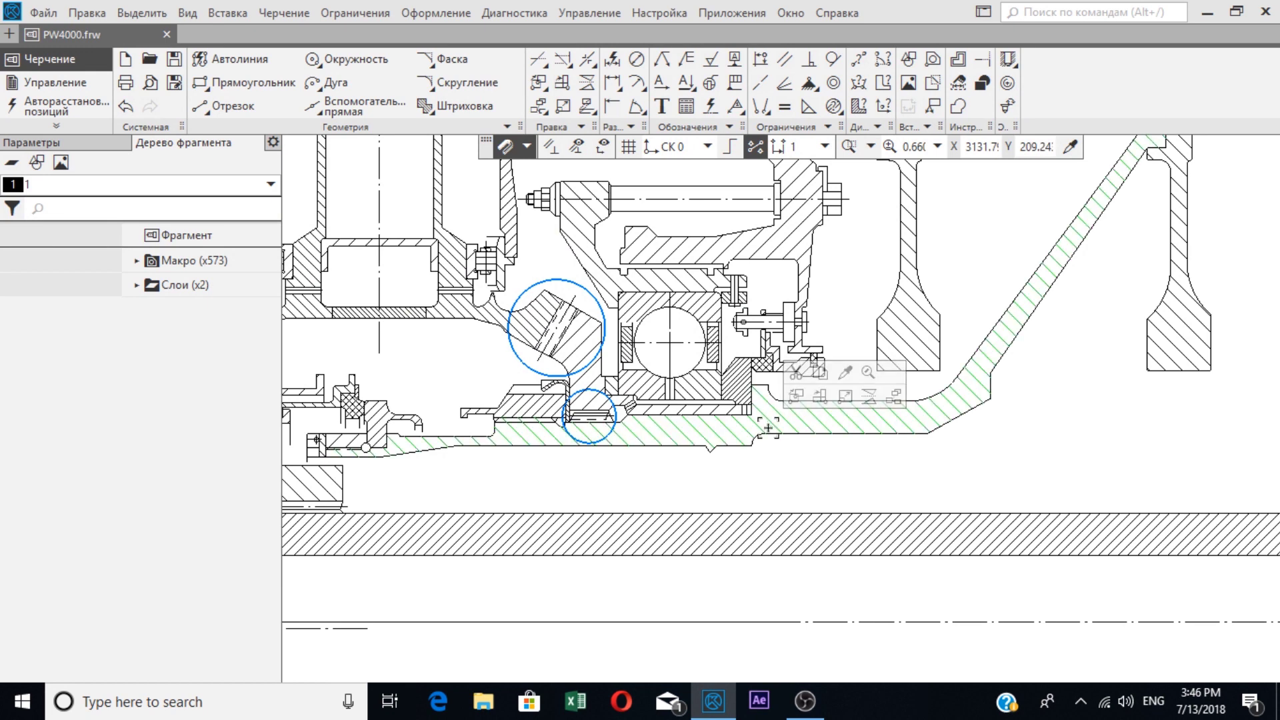
{"action": "scroll", "coordinate": [579, 360], "scroll_direction": "down", "scroll_amount": 6}
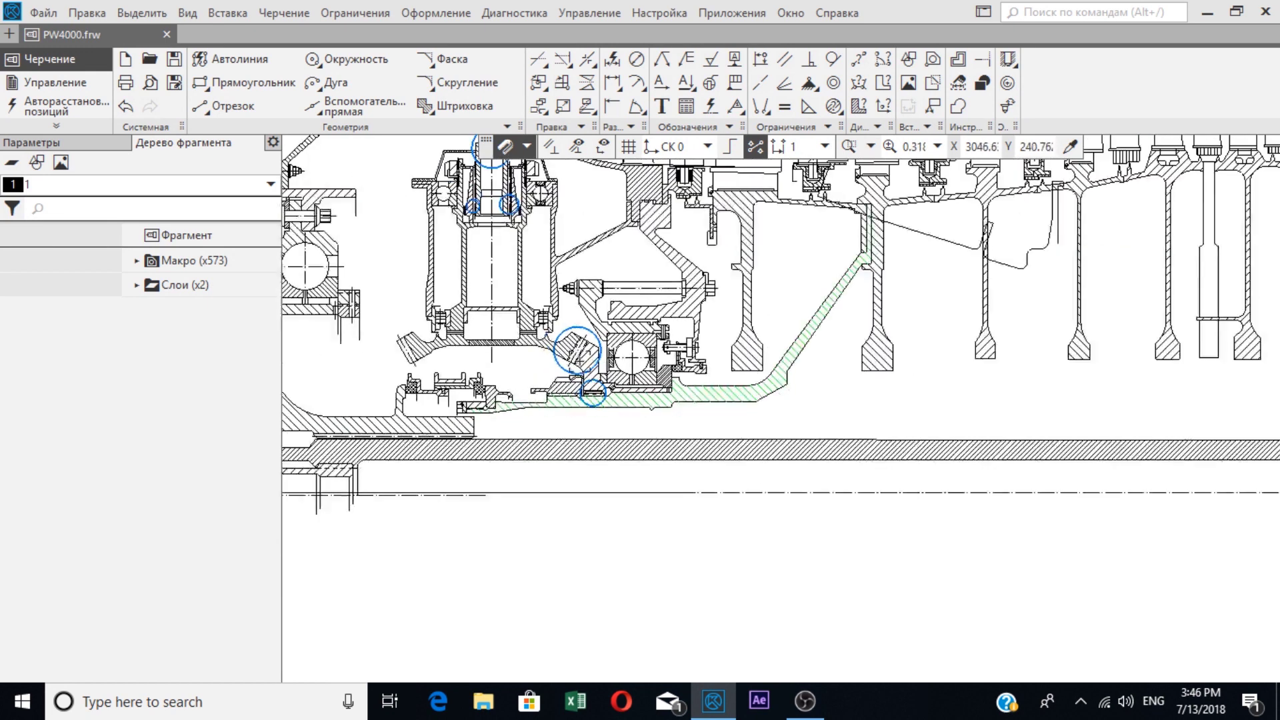
{"action": "scroll", "coordinate": [524, 338], "scroll_direction": "up", "scroll_amount": 6}
{"action": "scroll", "coordinate": [523, 338], "scroll_direction": "up", "scroll_amount": 1}
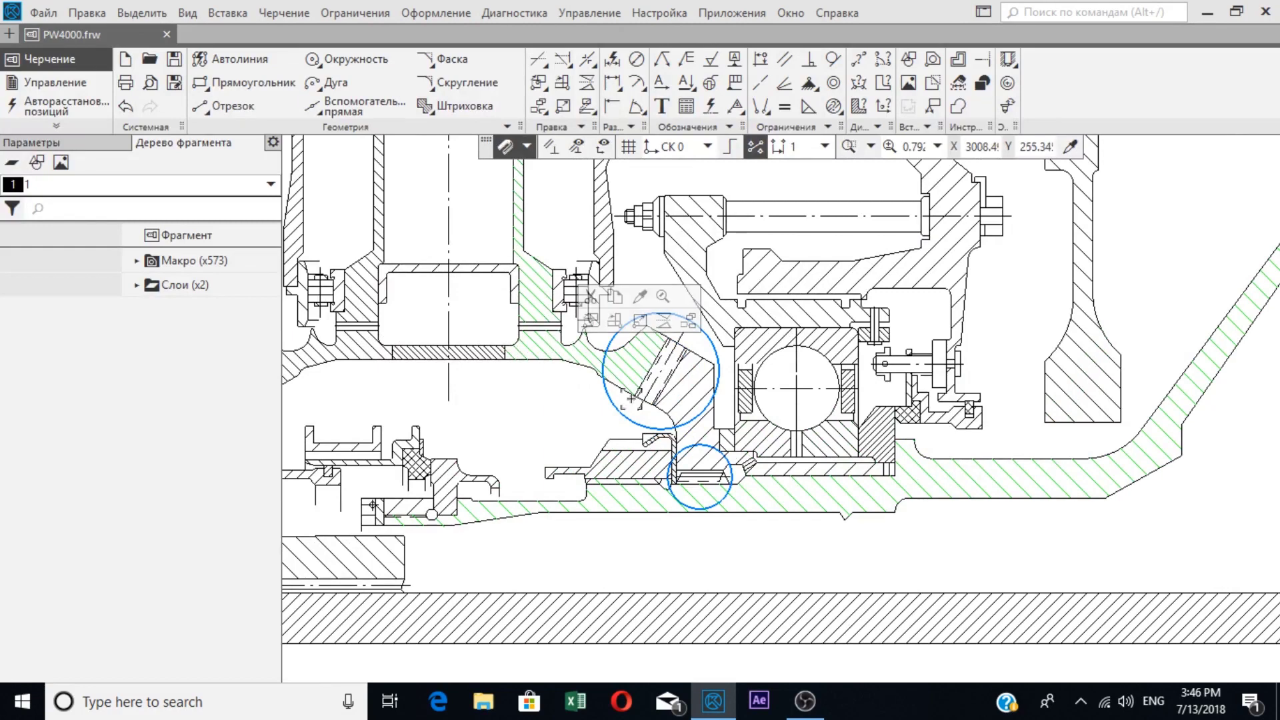
{"action": "key", "text": "Escape"}
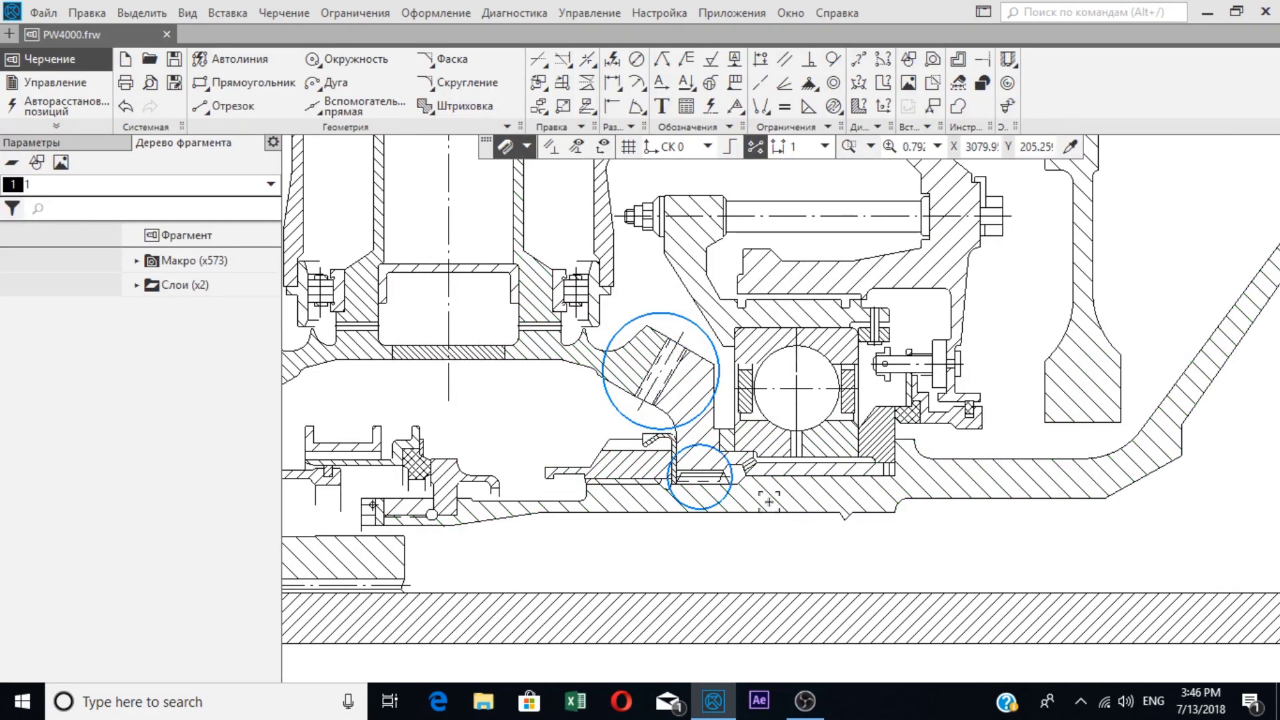
{"action": "left_click", "coordinate": [771, 501]}
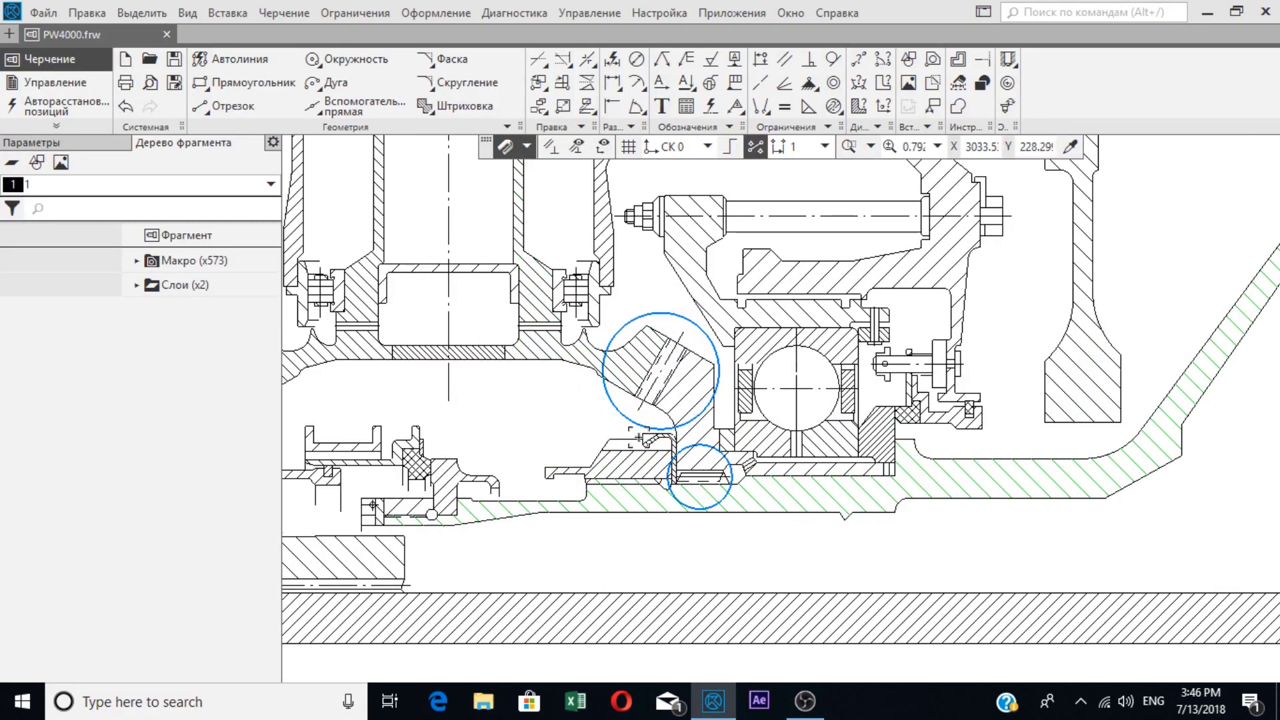
Step: Window-select the whole vertical gearbox housing above the bevel gear
{"action": "scroll", "coordinate": [641, 439], "scroll_direction": "down", "scroll_amount": 5}
{"action": "left_click_drag", "start_coordinate": [475, 202], "coordinate": [645, 431]}
{"action": "scroll", "coordinate": [604, 301], "scroll_direction": "up", "scroll_amount": 3}
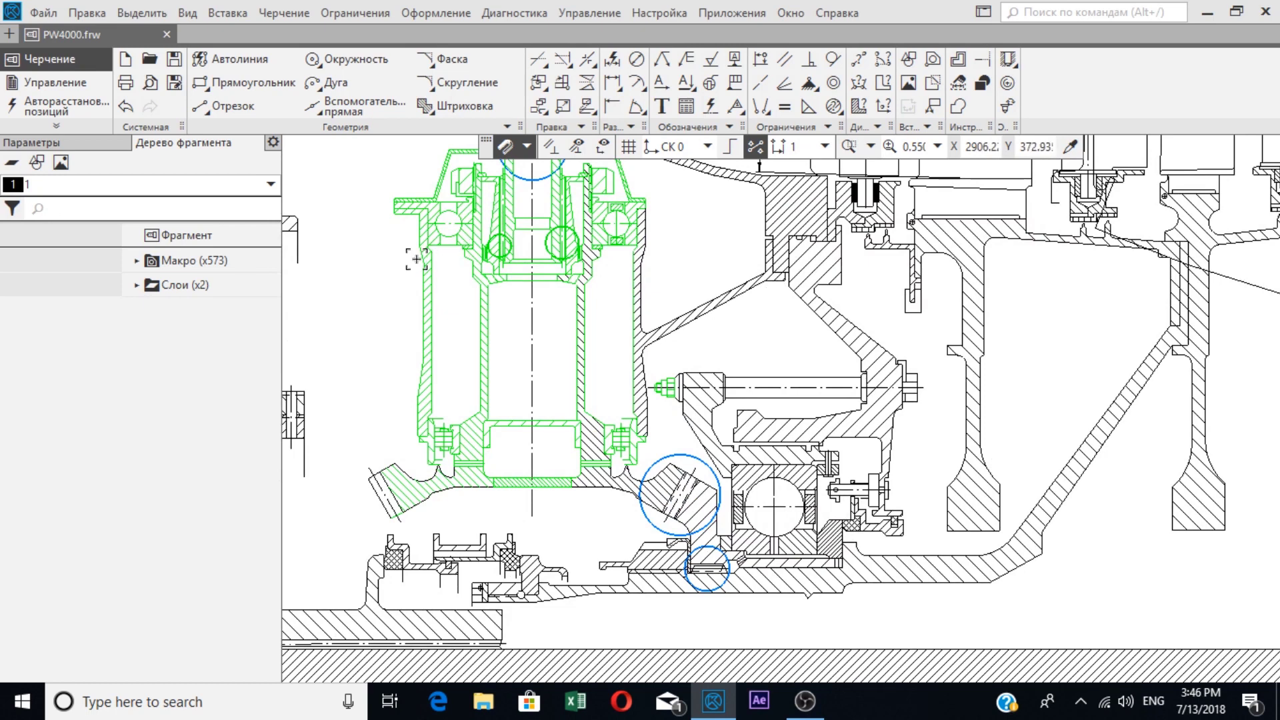
Step: Window-select the bearing assembly atop the housing and pick the hatched support beneath it
{"action": "left_click_drag", "start_coordinate": [378, 159], "coordinate": [660, 307]}
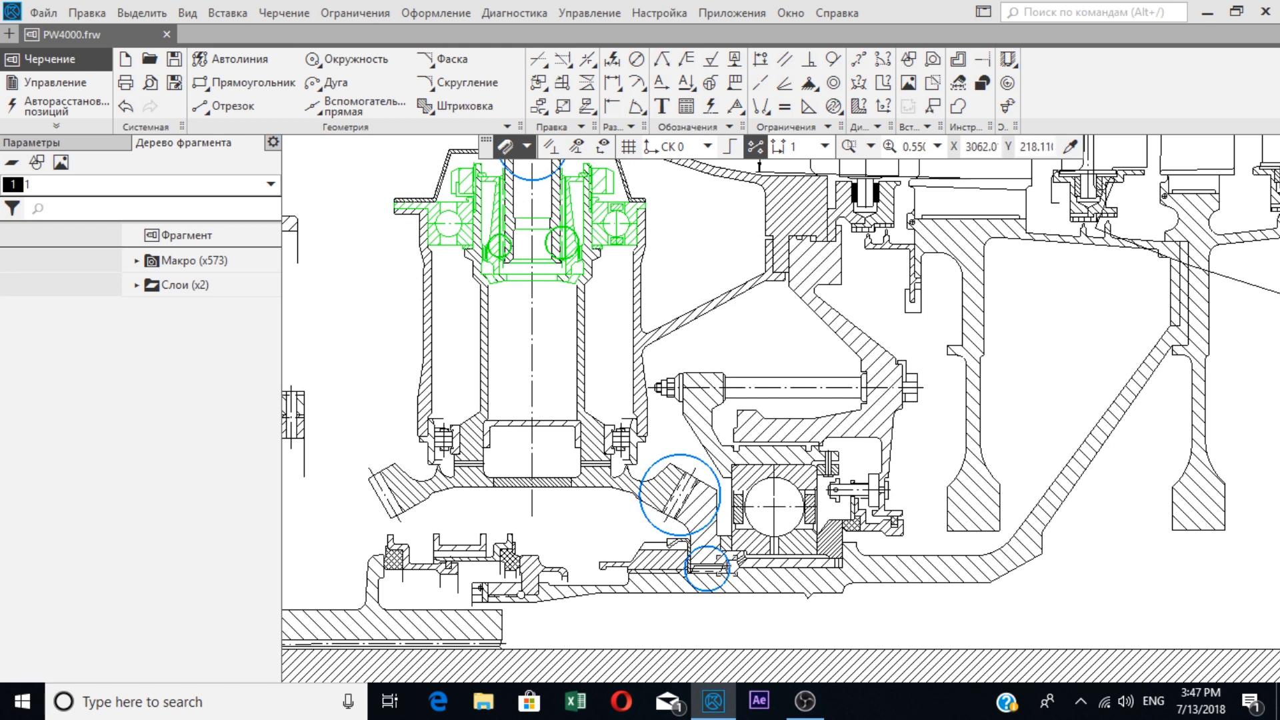
{"action": "left_click", "coordinate": [890, 567]}
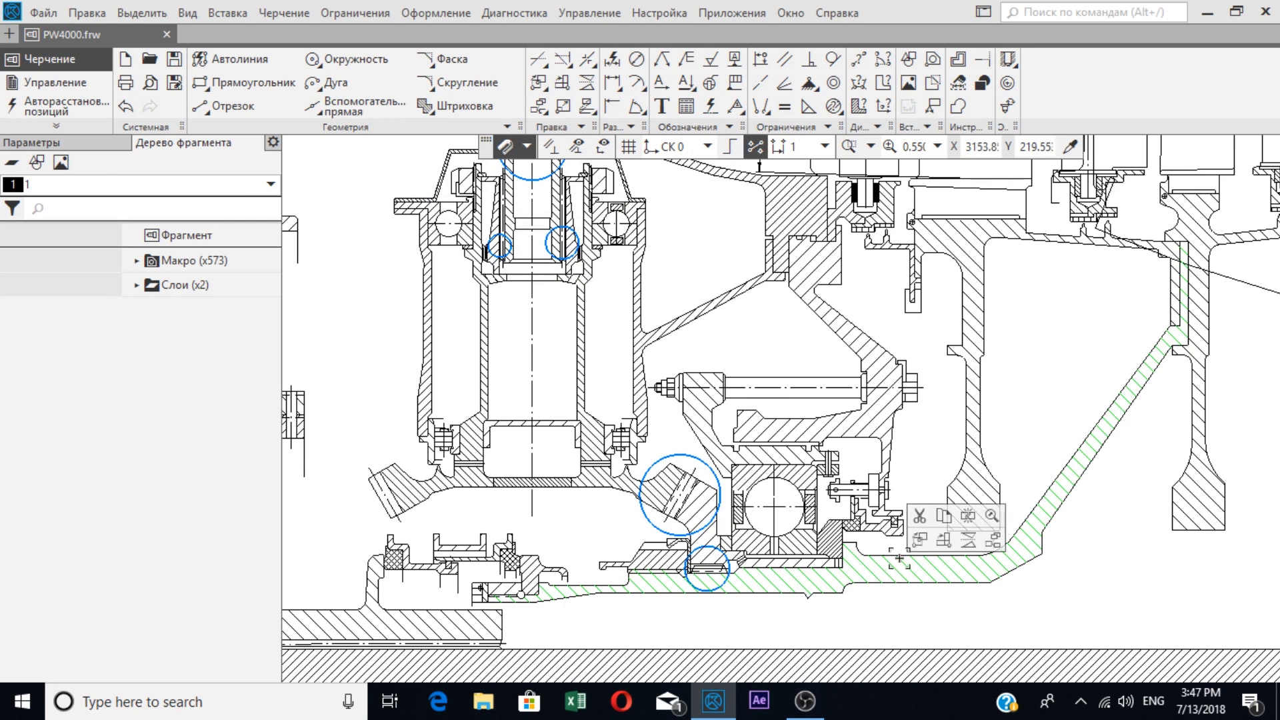
{"action": "scroll", "coordinate": [594, 520], "scroll_direction": "down", "scroll_amount": 1}
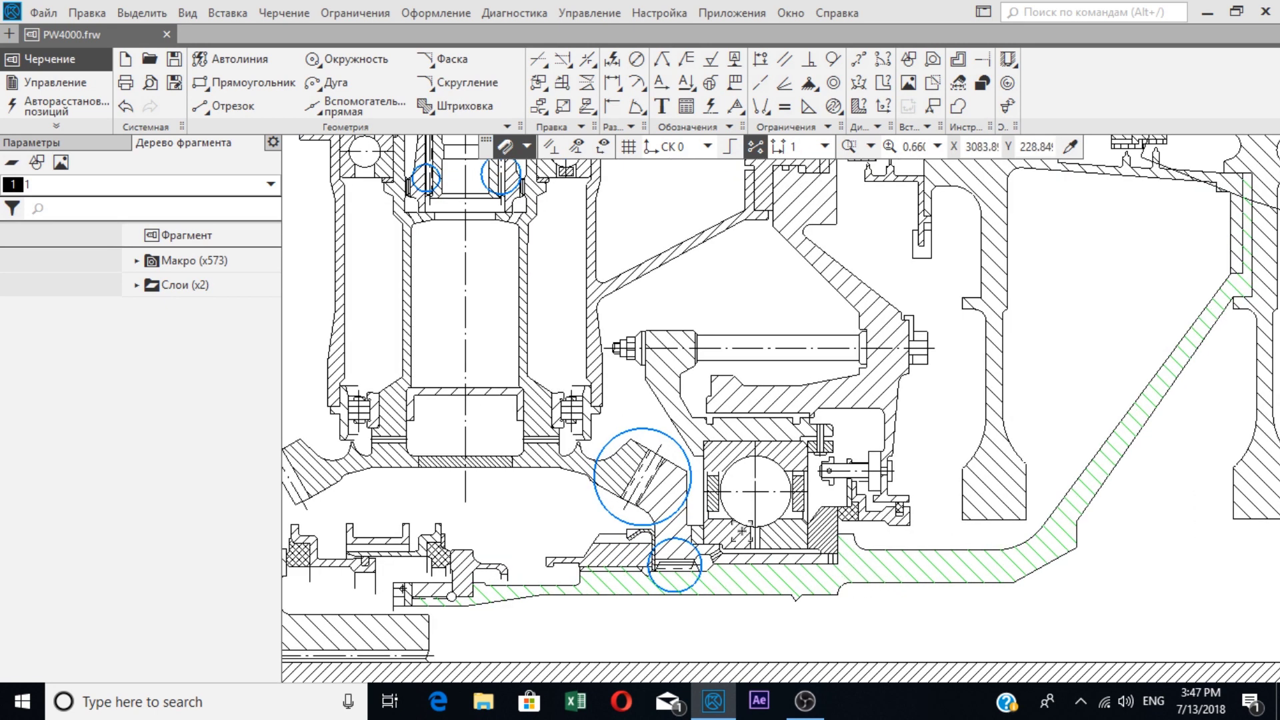
Step: Switch to the hatched support bracket, then window-select the whole vertical housing again
{"action": "left_click", "coordinate": [441, 191]}
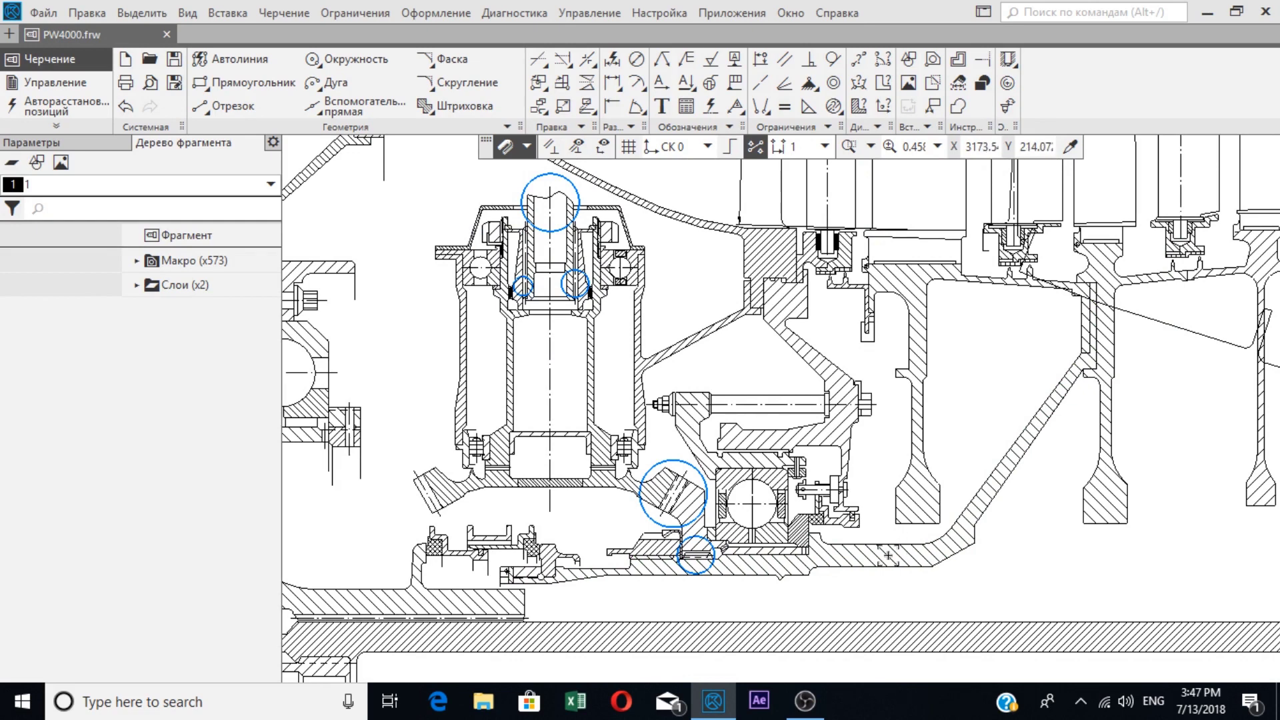
{"action": "left_click", "coordinate": [887, 555]}
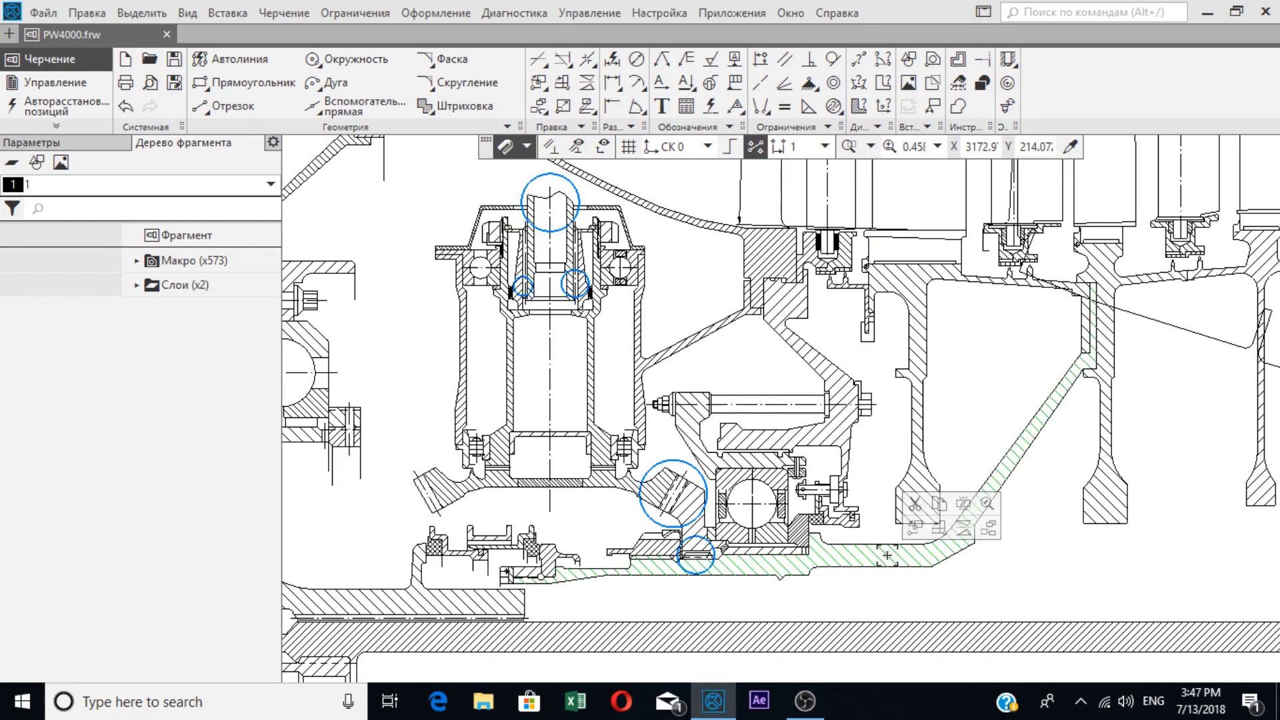
{"action": "mouse_move", "coordinate": [412, 191]}
{"action": "left_mouse_down"}
{"action": "mouse_move", "coordinate": [618, 301]}
{"action": "mouse_move", "coordinate": [666, 505]}
{"action": "left_mouse_up"}
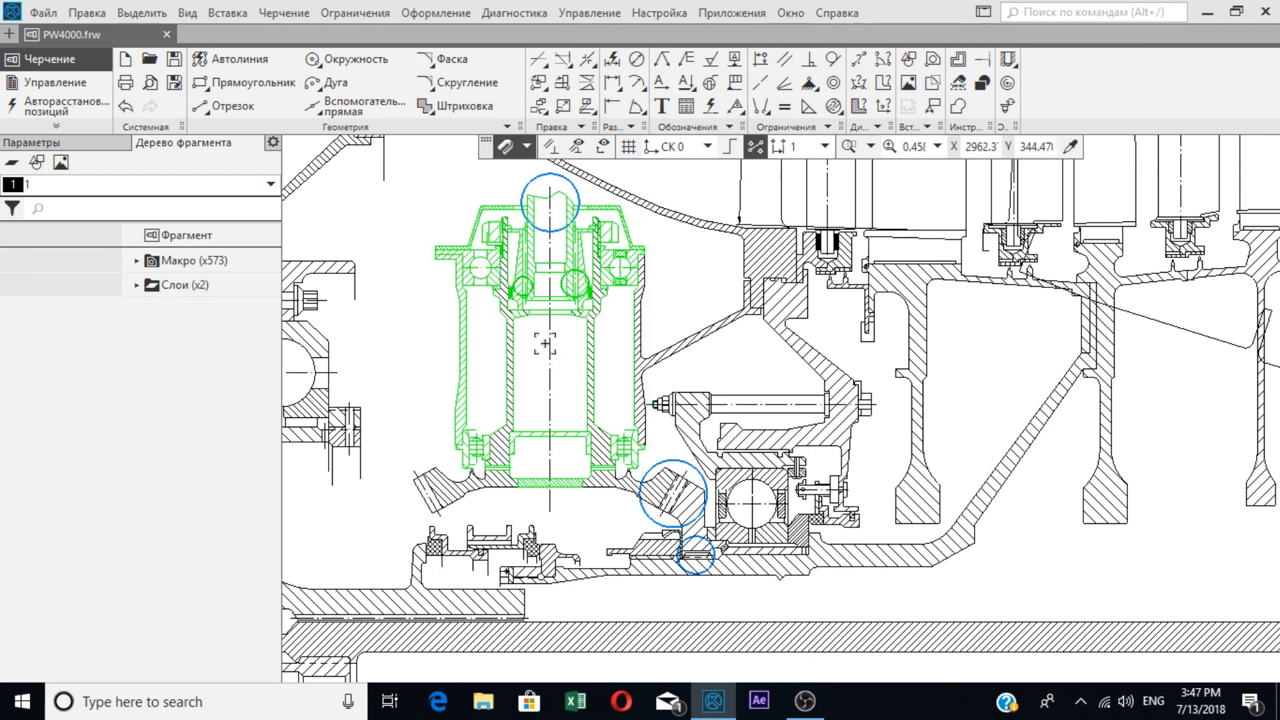
{"action": "scroll", "coordinate": [543, 342], "scroll_direction": "down", "scroll_amount": 3}
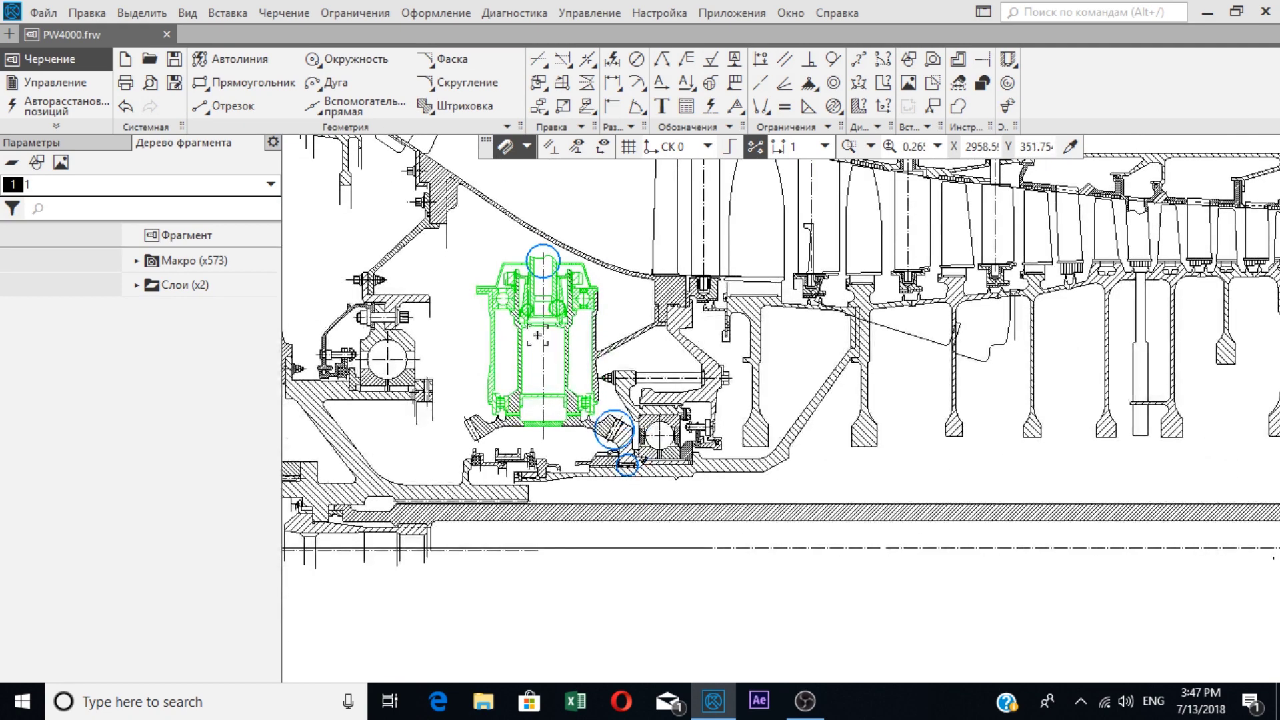